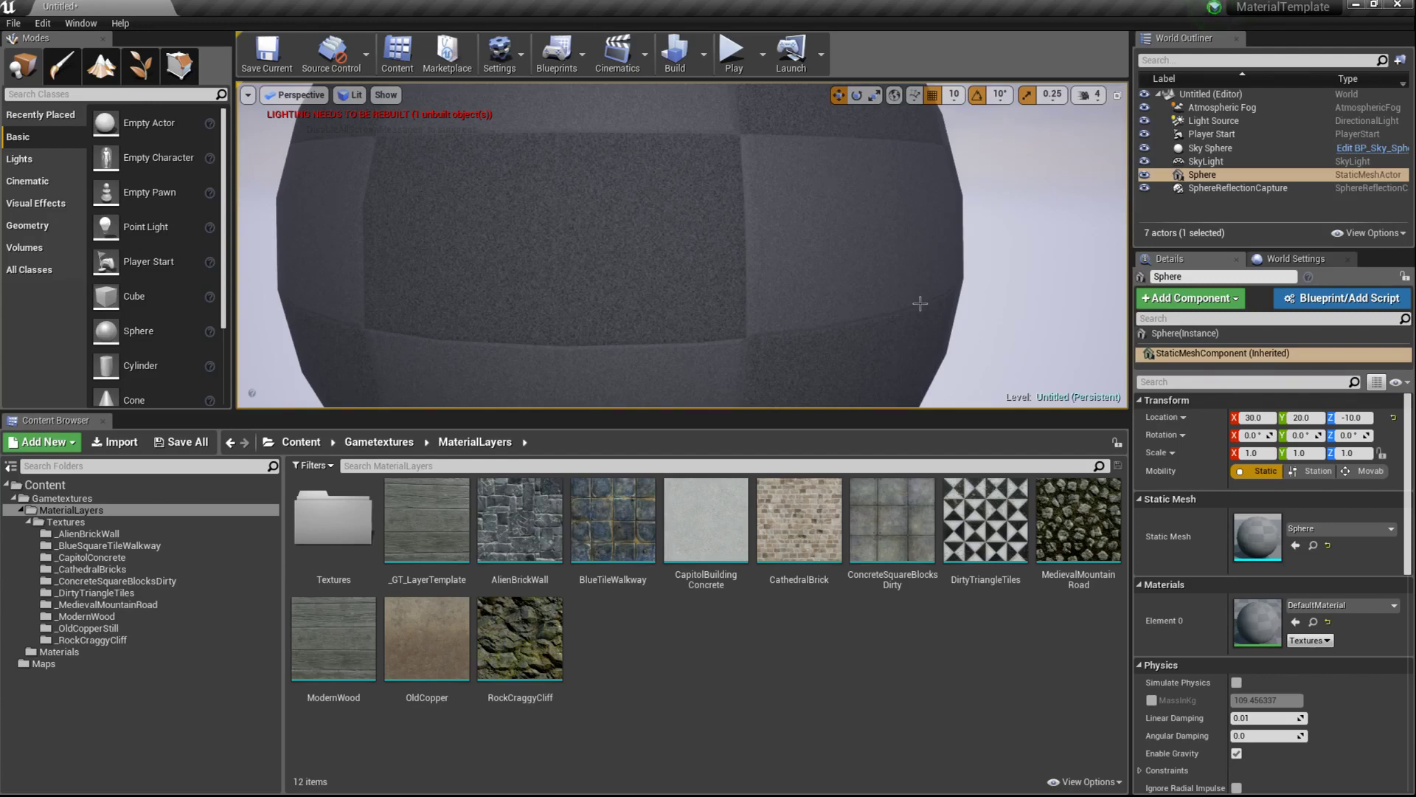
Step: Try to apply material layers such as AlienBrickWall, CapitolBuildingConcrete and _GT_LayerTemplate directly to the sphere in the level
{"action": "right_click_drag", "start_coordinate": [920, 304], "coordinate": [880, 264]}
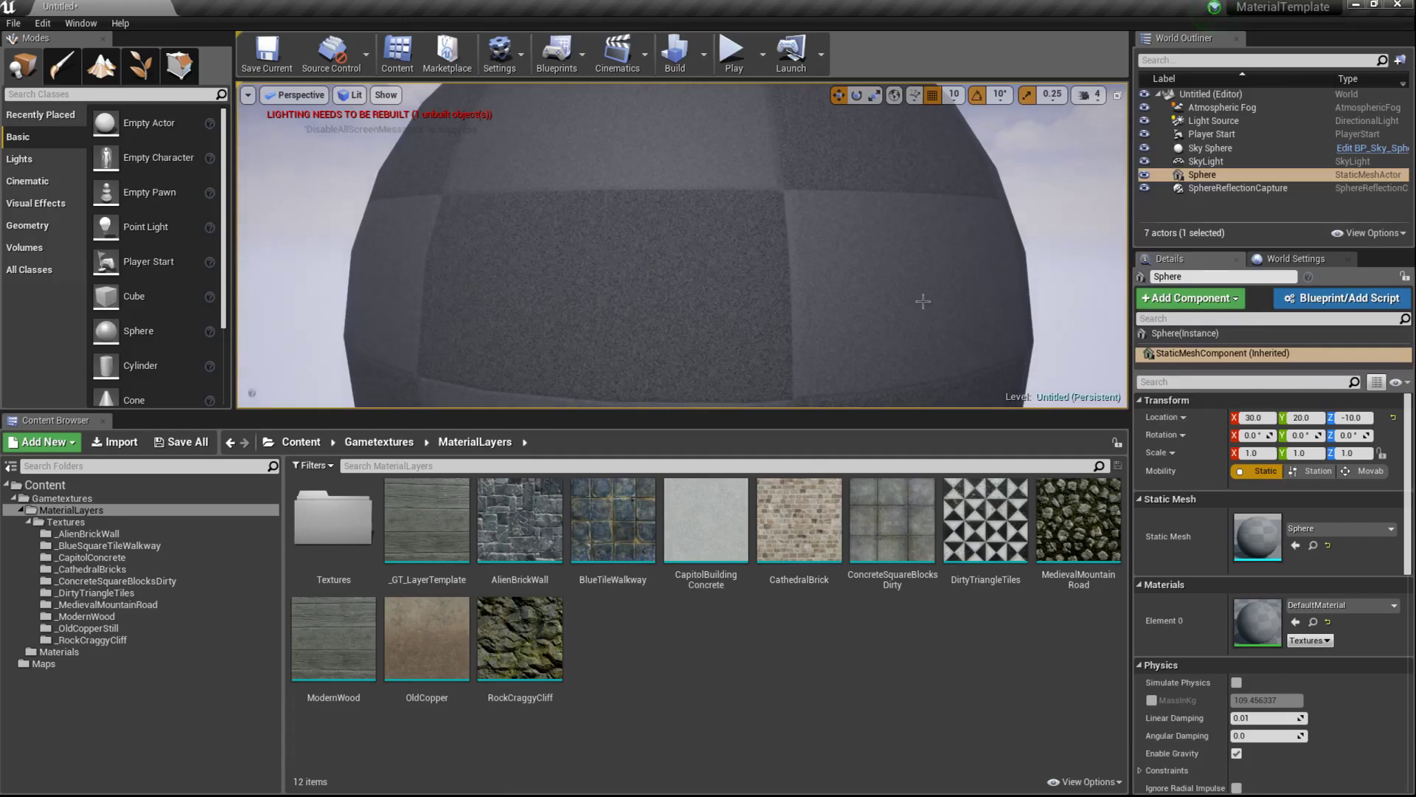
{"action": "scroll", "coordinate": [774, 287], "scroll_direction": "down", "scroll_amount": 4}
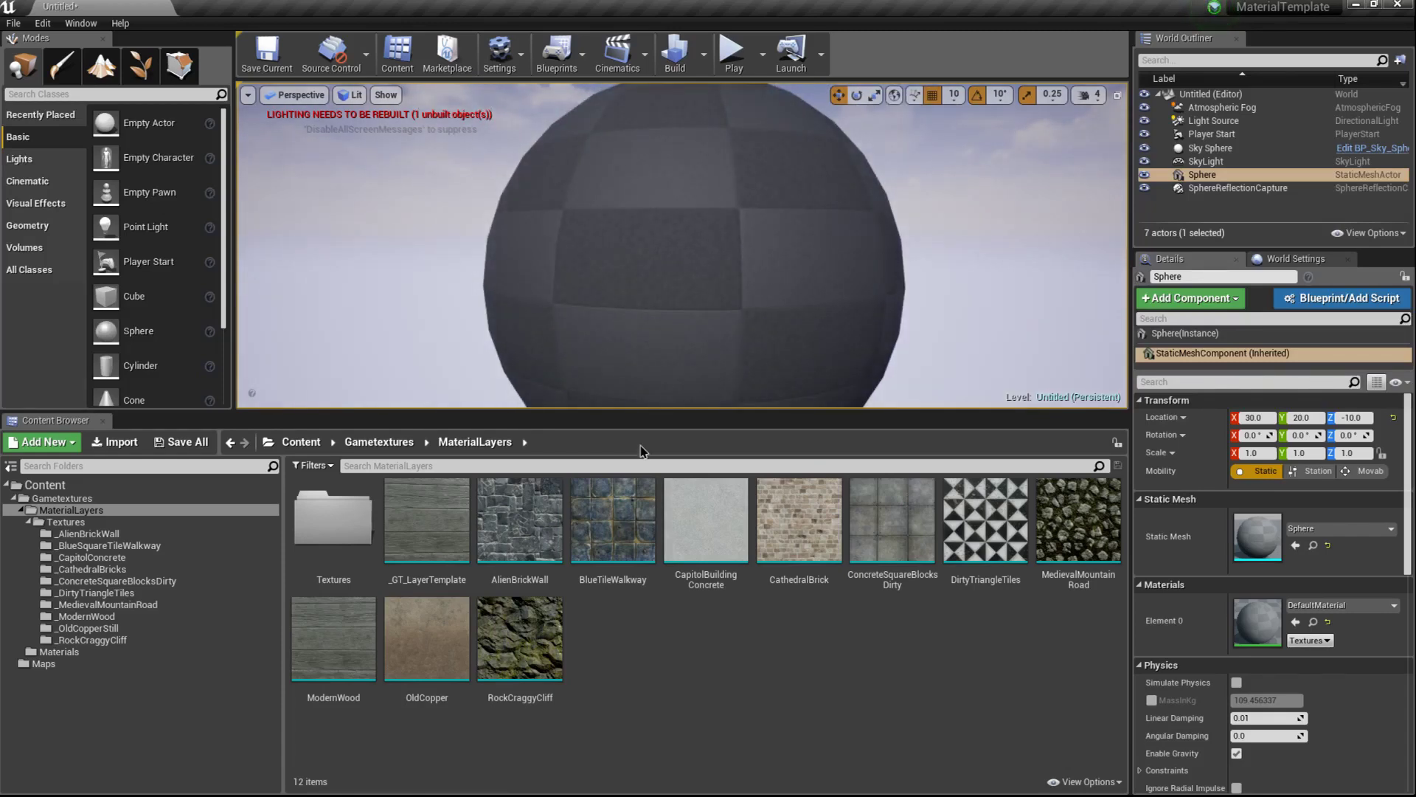
{"action": "right_click_drag", "start_coordinate": [666, 259], "coordinate": [727, 260]}
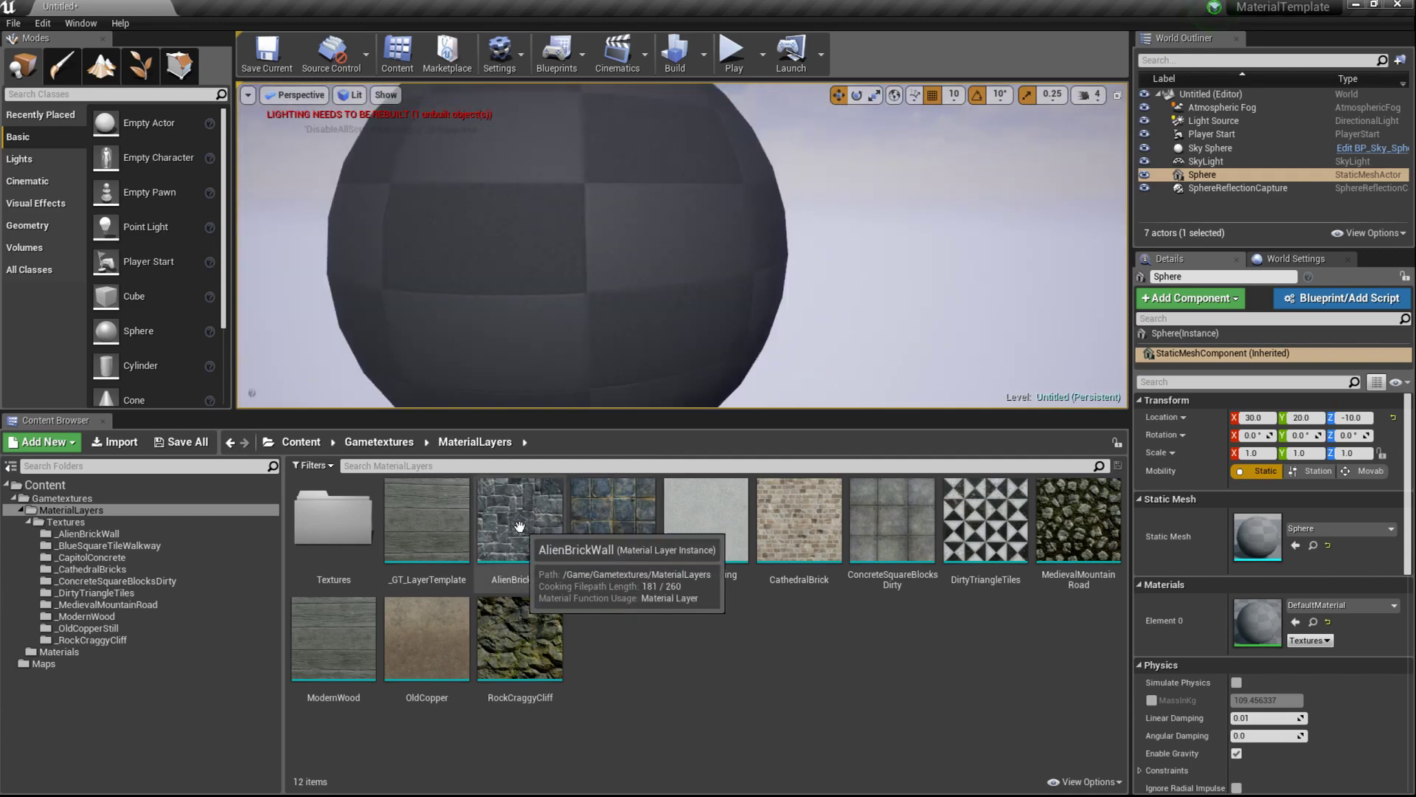
{"action": "left_click_drag", "start_coordinate": [520, 526], "coordinate": [614, 213]}
{"action": "left_click_drag", "start_coordinate": [588, 553], "coordinate": [574, 208]}
{"action": "left_click", "coordinate": [712, 515]}
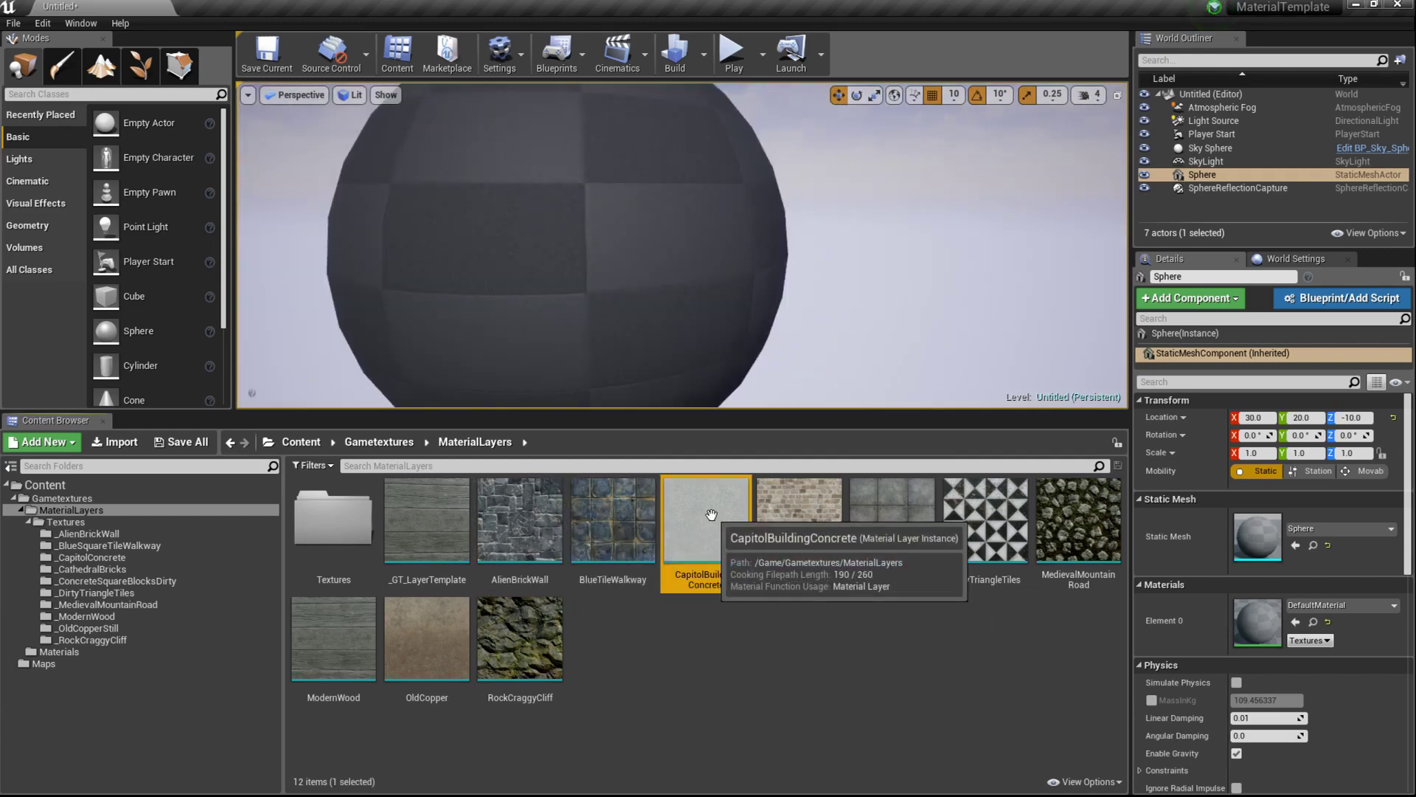
{"action": "left_click_drag", "start_coordinate": [712, 515], "coordinate": [612, 212]}
{"action": "left_click_drag", "start_coordinate": [798, 512], "coordinate": [596, 210]}
{"action": "left_click_drag", "start_coordinate": [889, 532], "coordinate": [615, 283]}
{"action": "left_click_drag", "start_coordinate": [985, 531], "coordinate": [484, 295]}
{"action": "left_click", "coordinate": [441, 522]}
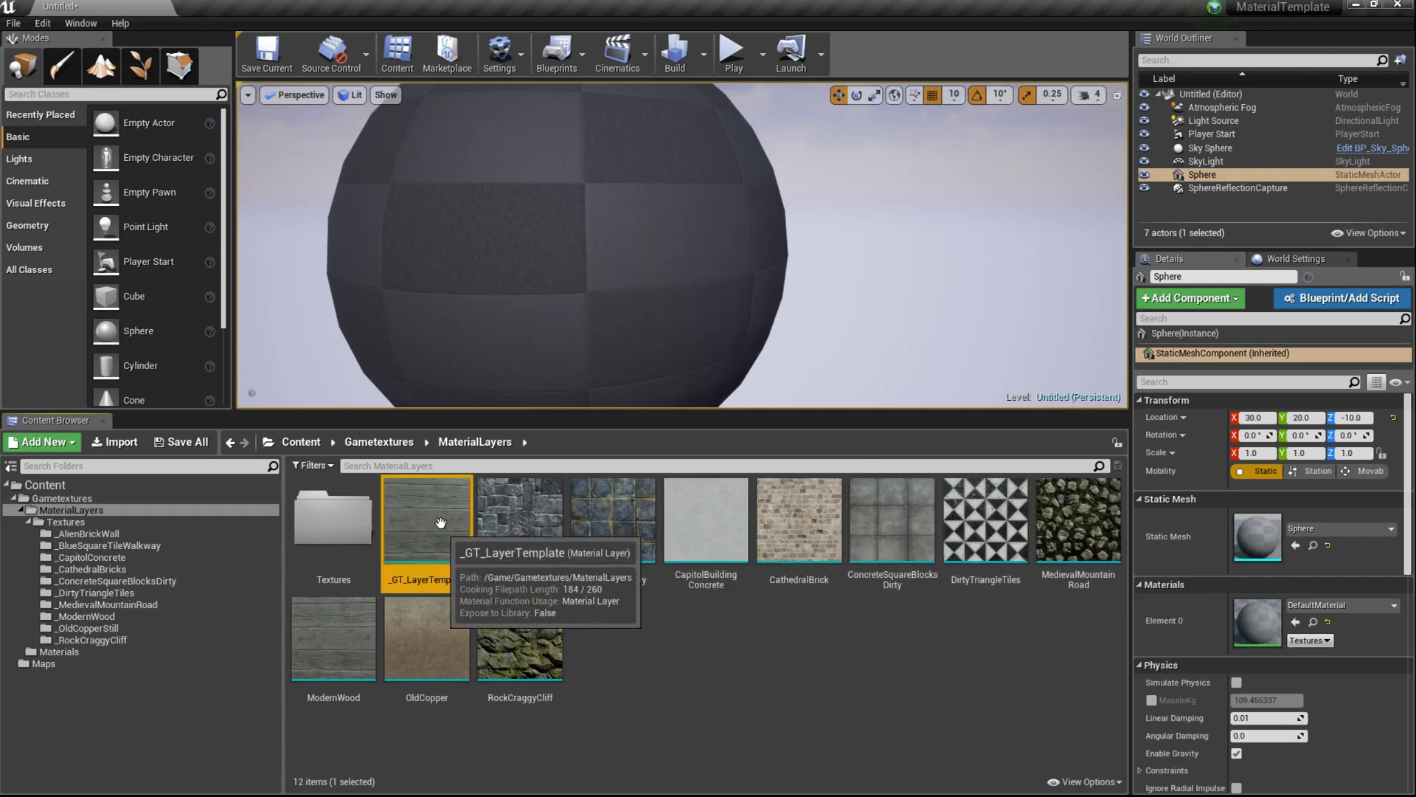
{"action": "left_click_drag", "start_coordinate": [441, 522], "coordinate": [556, 239]}
{"action": "left_click_drag", "start_coordinate": [568, 554], "coordinate": [558, 274]}
{"action": "left_click_drag", "start_coordinate": [506, 554], "coordinate": [582, 225]}
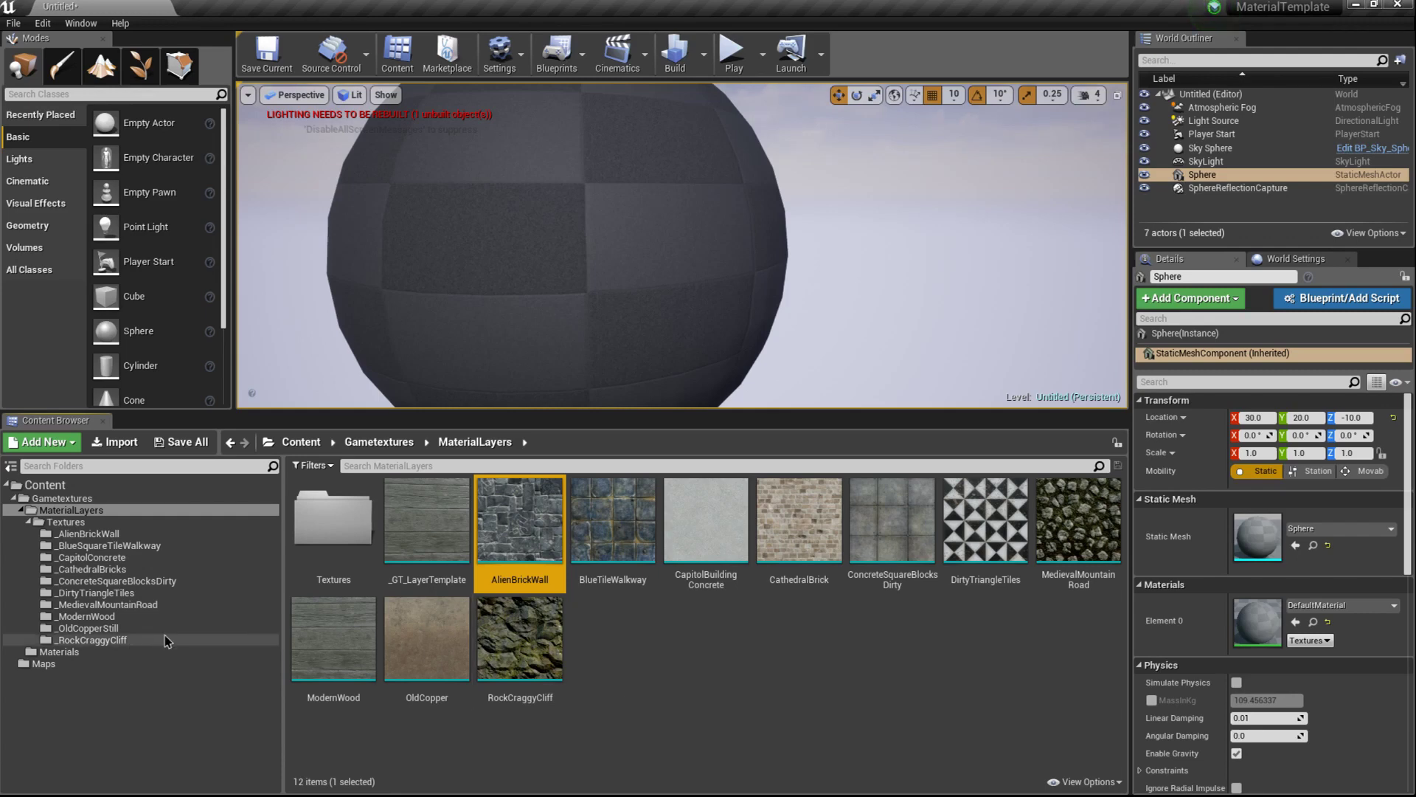
Step: Create a new material asset in the Materials folder under Gametextures
{"action": "left_click", "coordinate": [207, 652]}
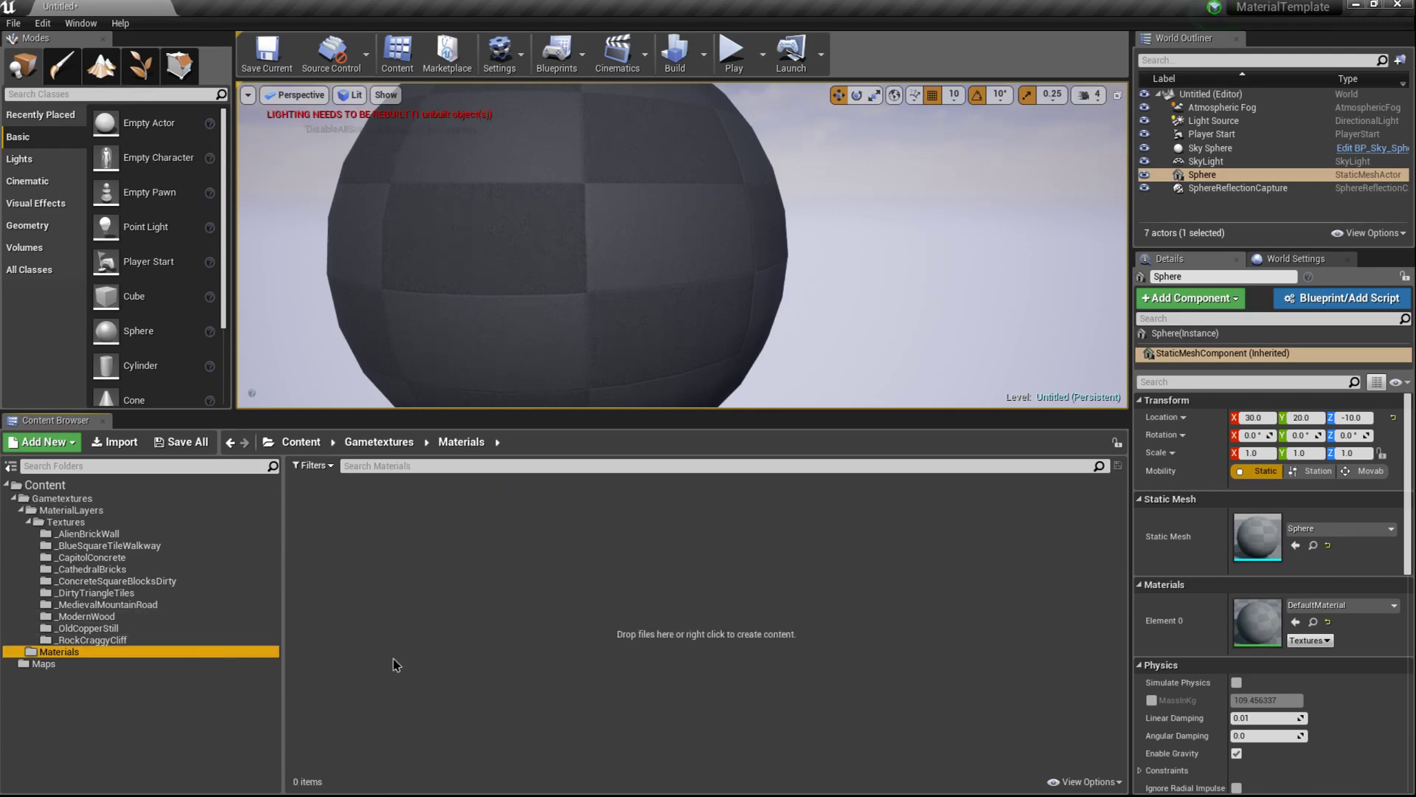
{"action": "left_click", "coordinate": [406, 545]}
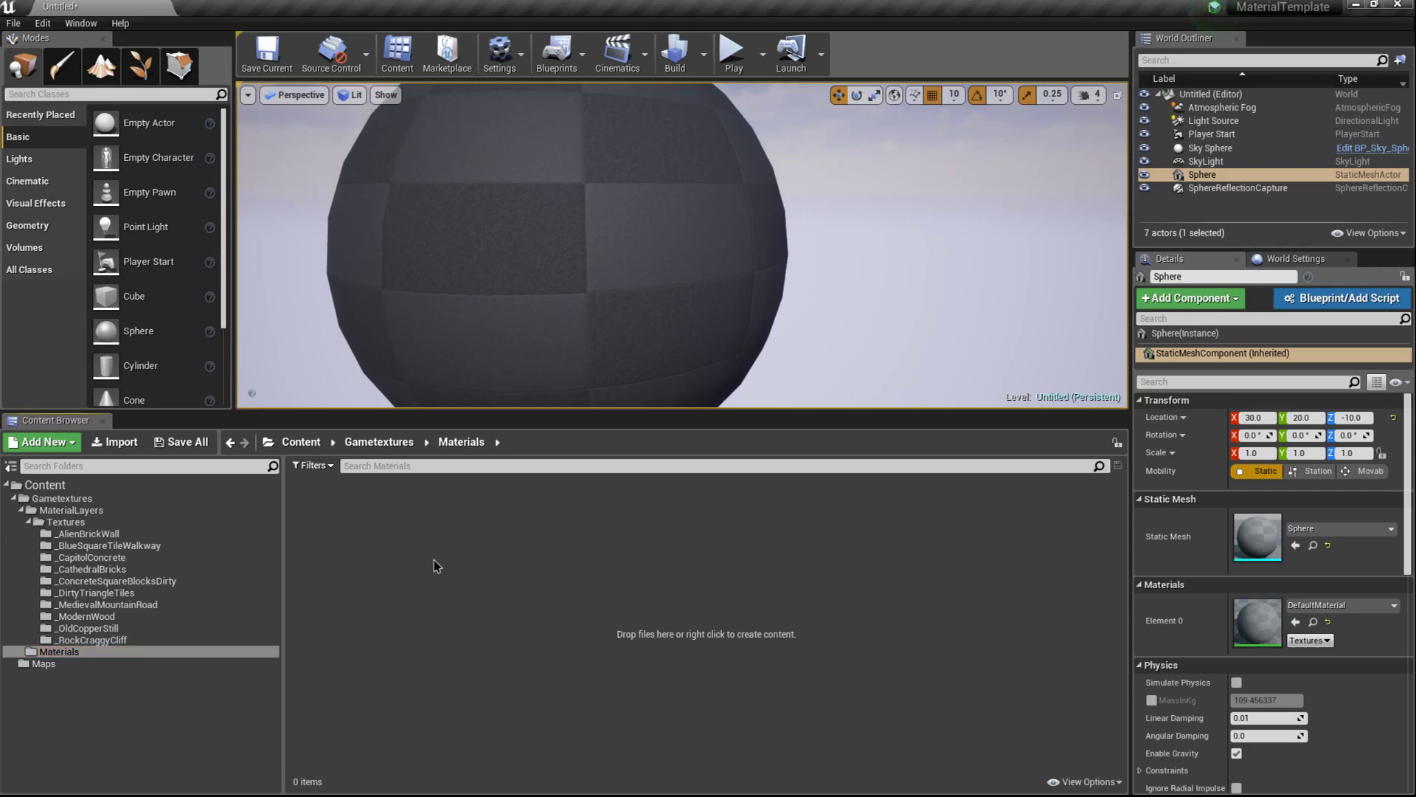
{"action": "right_click", "coordinate": [434, 563]}
{"action": "left_click", "coordinate": [487, 316]}
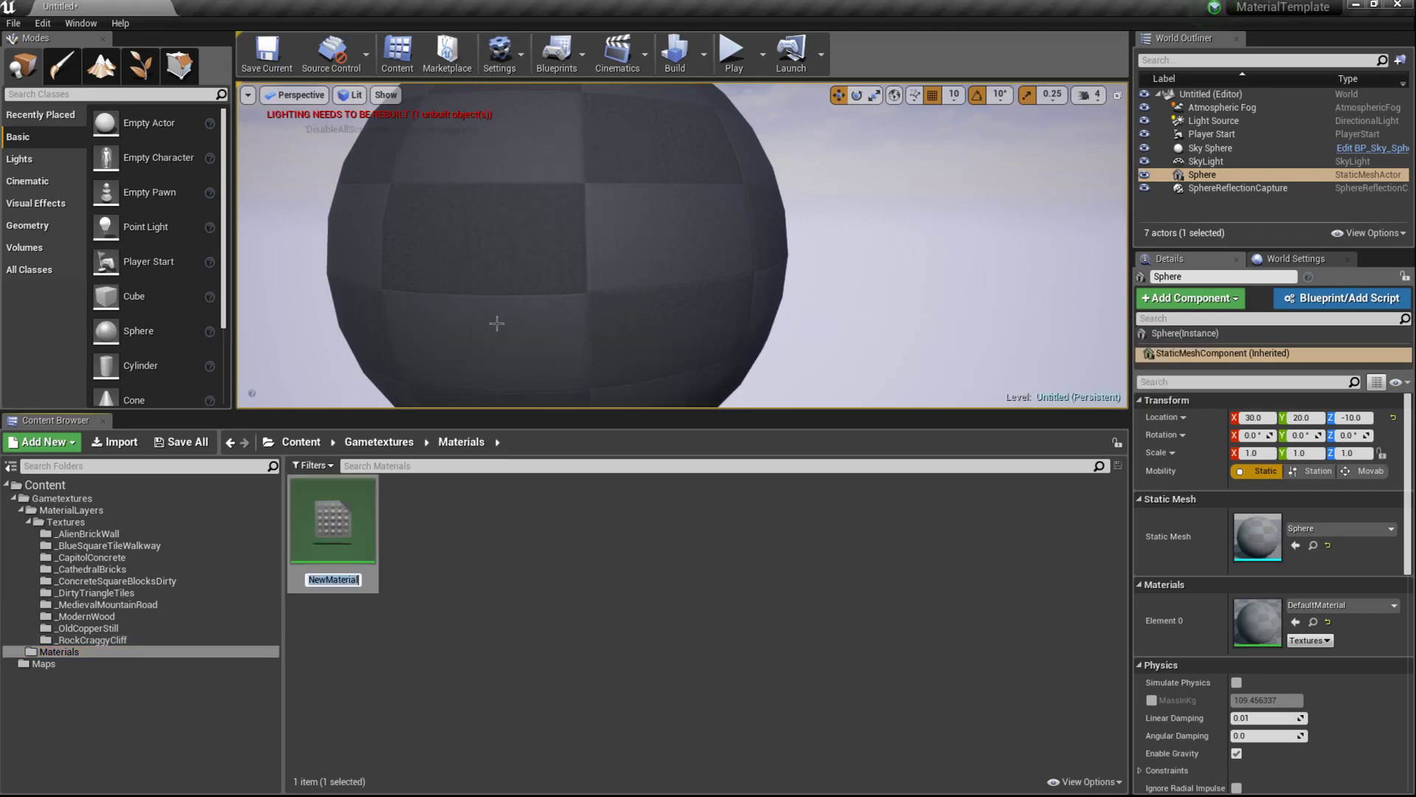
{"action": "key", "text": "Return"}
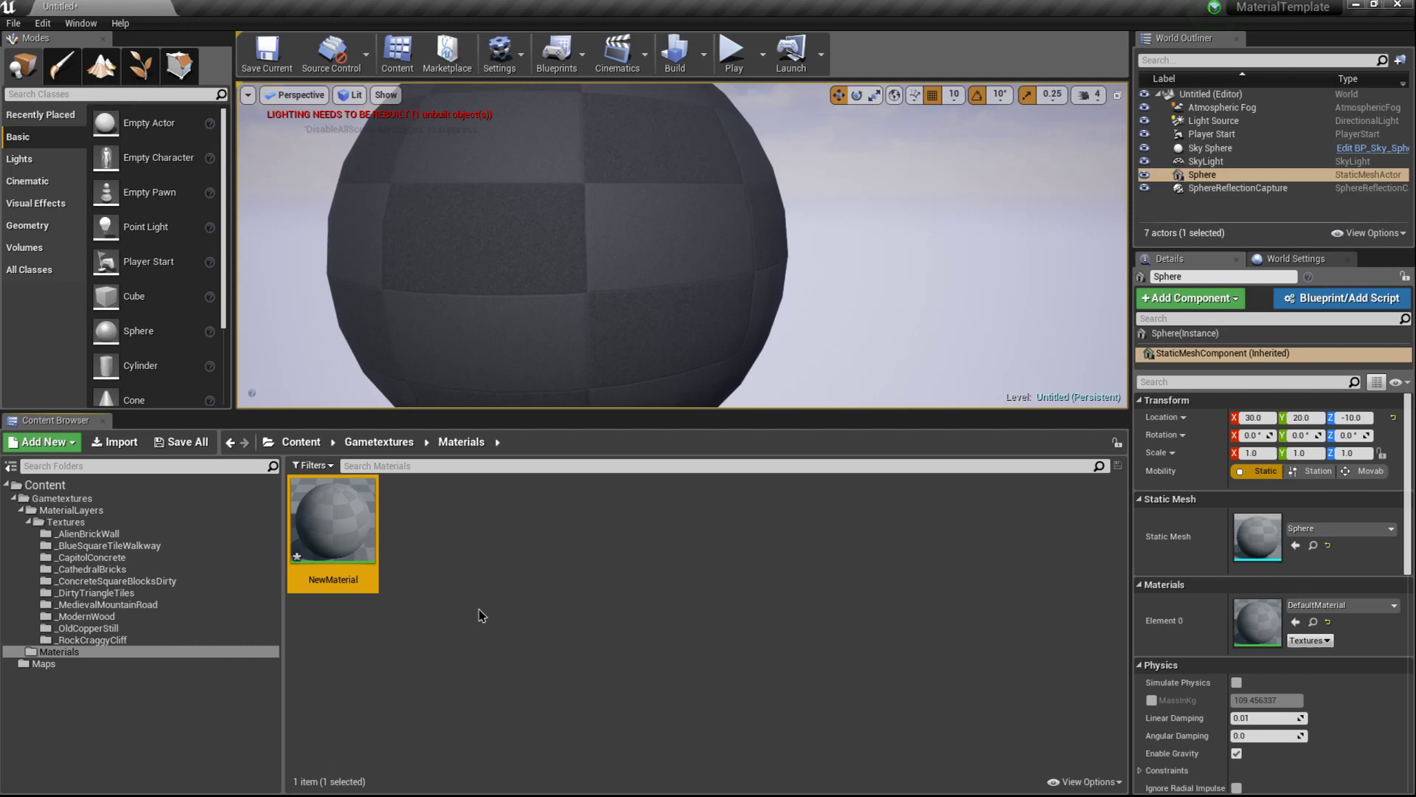
Step: Rename the new material as BasicLayeredMaterial
{"action": "key", "text": "F2"}
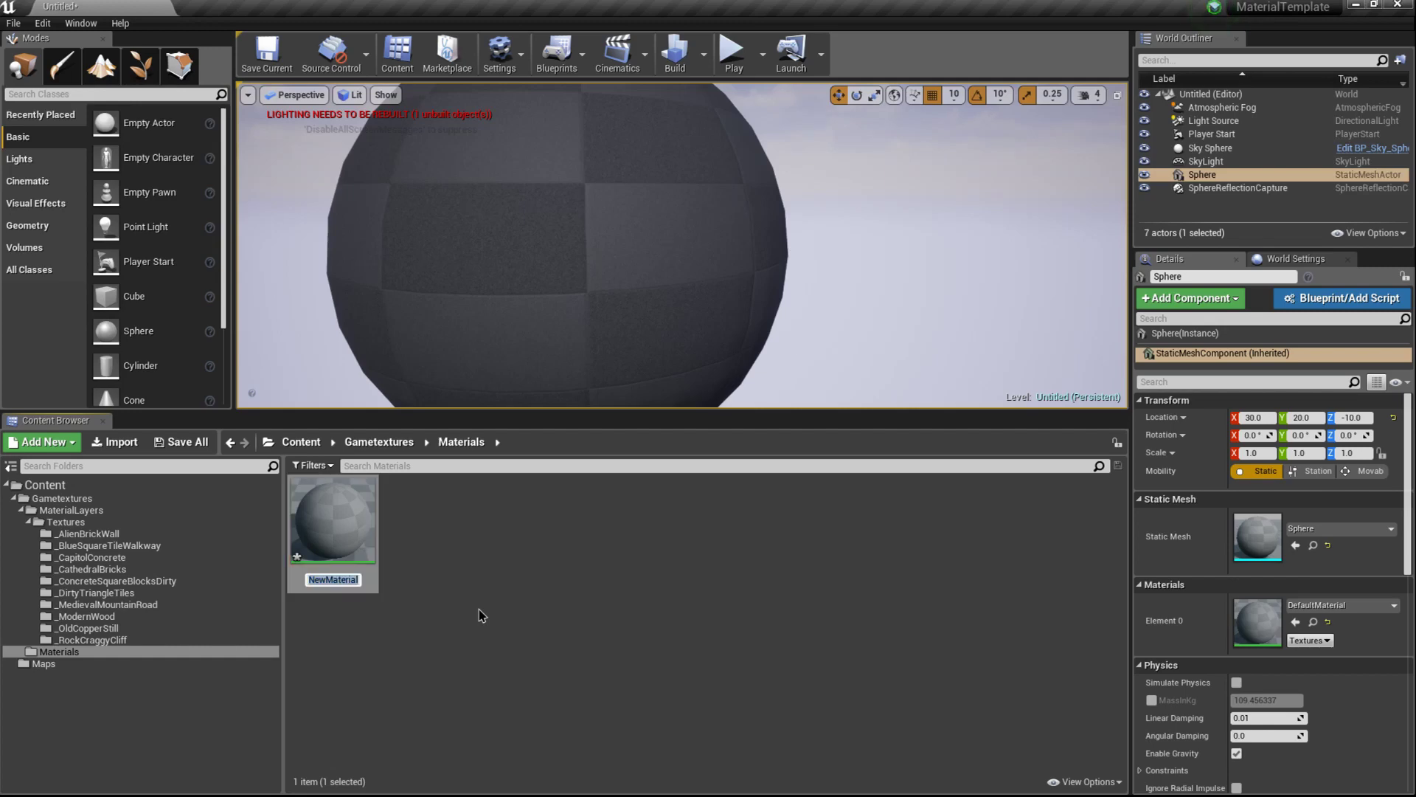
{"action": "type", "text": "BasicMaterial"}
{"action": "key", "text": "BackSpace"}
{"action": "key", "text": "BackSpace"}
{"action": "key", "text": "BackSpace"}
{"action": "key", "text": "BackSpace"}
{"action": "key", "text": "BackSpace"}
{"action": "key", "text": "BackSpace"}
{"action": "key", "text": "BackSpace"}
{"action": "key", "text": "BackSpace"}
{"action": "type", "text": "LayeredMateria"}
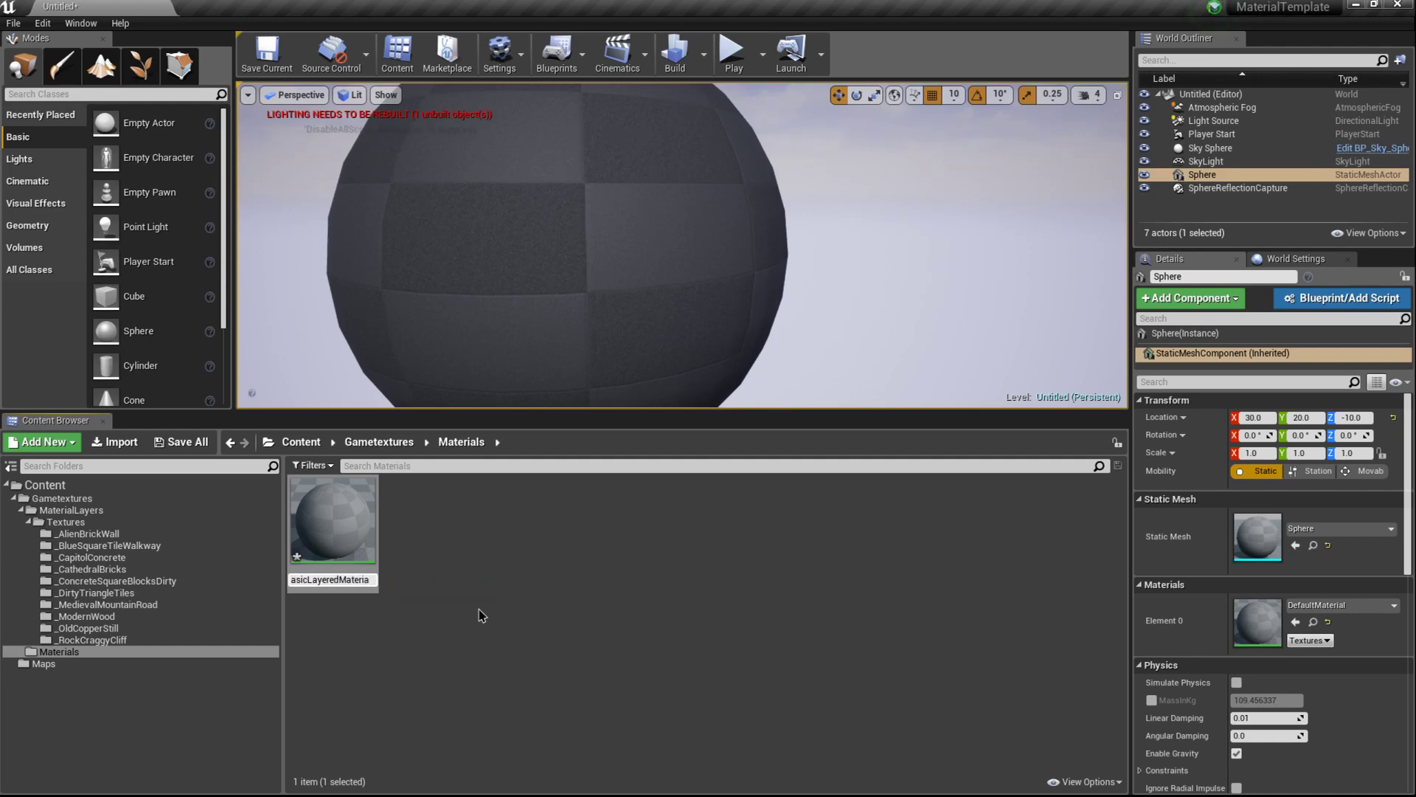
{"action": "type", "text": "l"}
{"action": "left_click", "coordinate": [481, 615]}
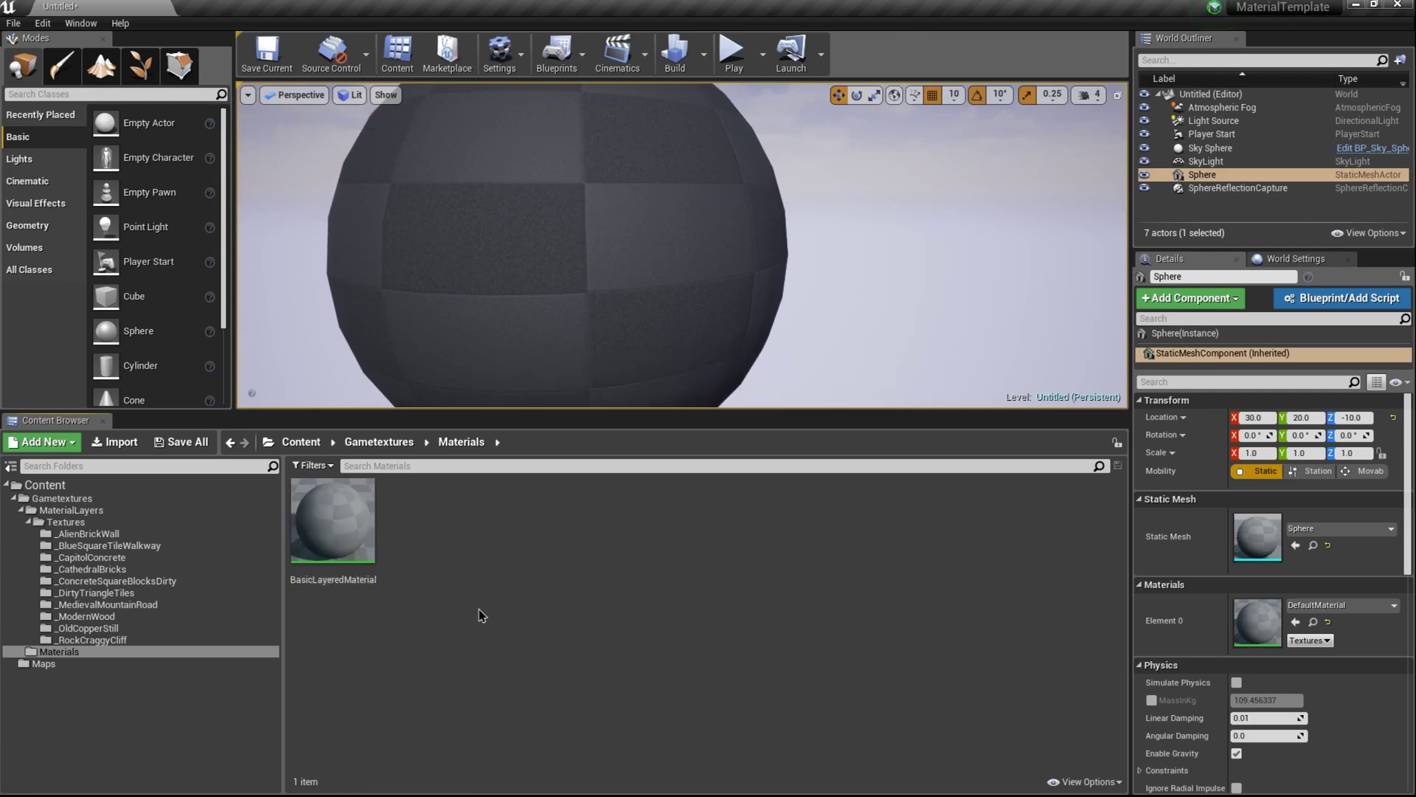
Step: Open BasicLayeredMaterial for editing and enable its Use Material Attributes option
{"action": "mouse_move", "coordinate": [364, 527]}
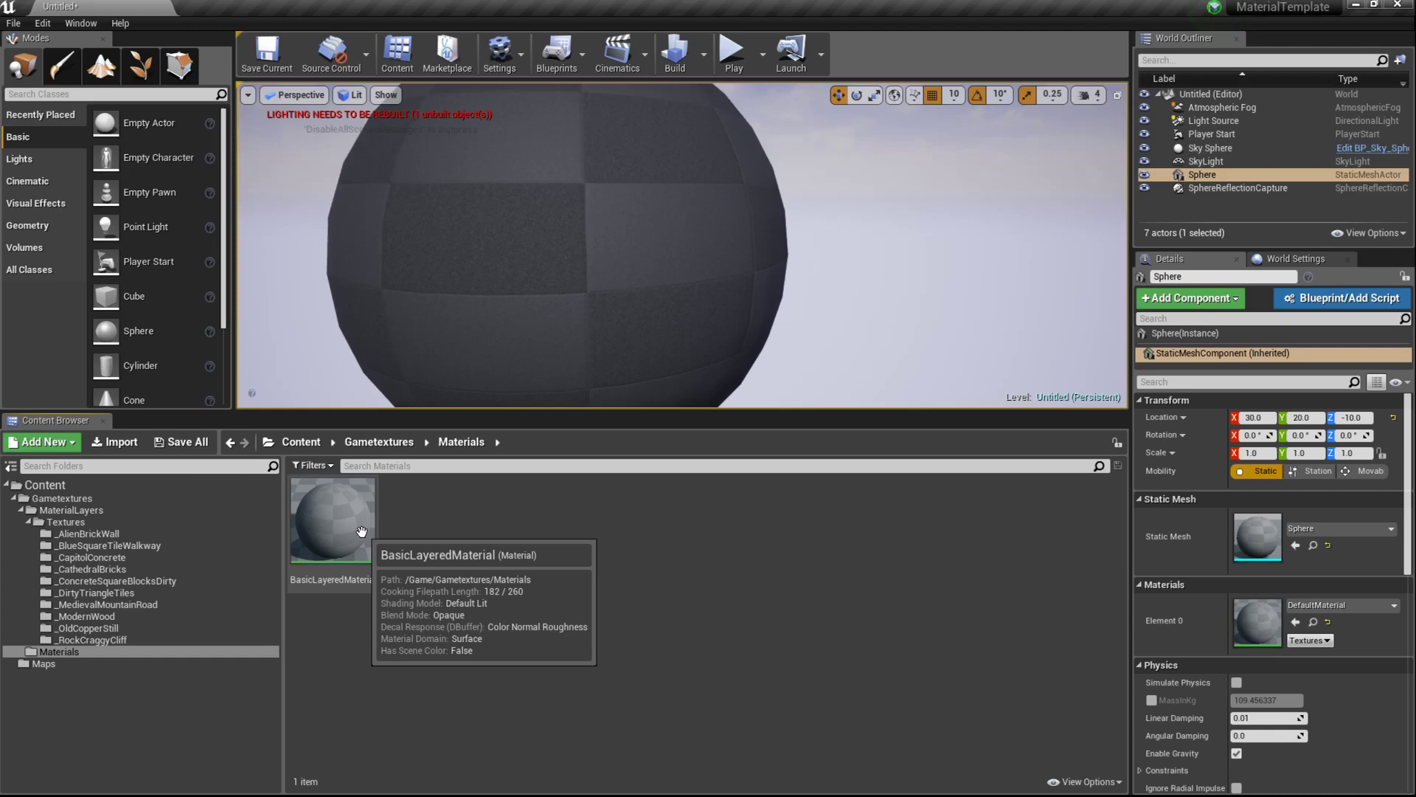
{"action": "double_click", "coordinate": [347, 526]}
{"action": "right_click_drag", "start_coordinate": [777, 354], "coordinate": [886, 346]}
{"action": "right_click_drag", "start_coordinate": [1085, 306], "coordinate": [1033, 351]}
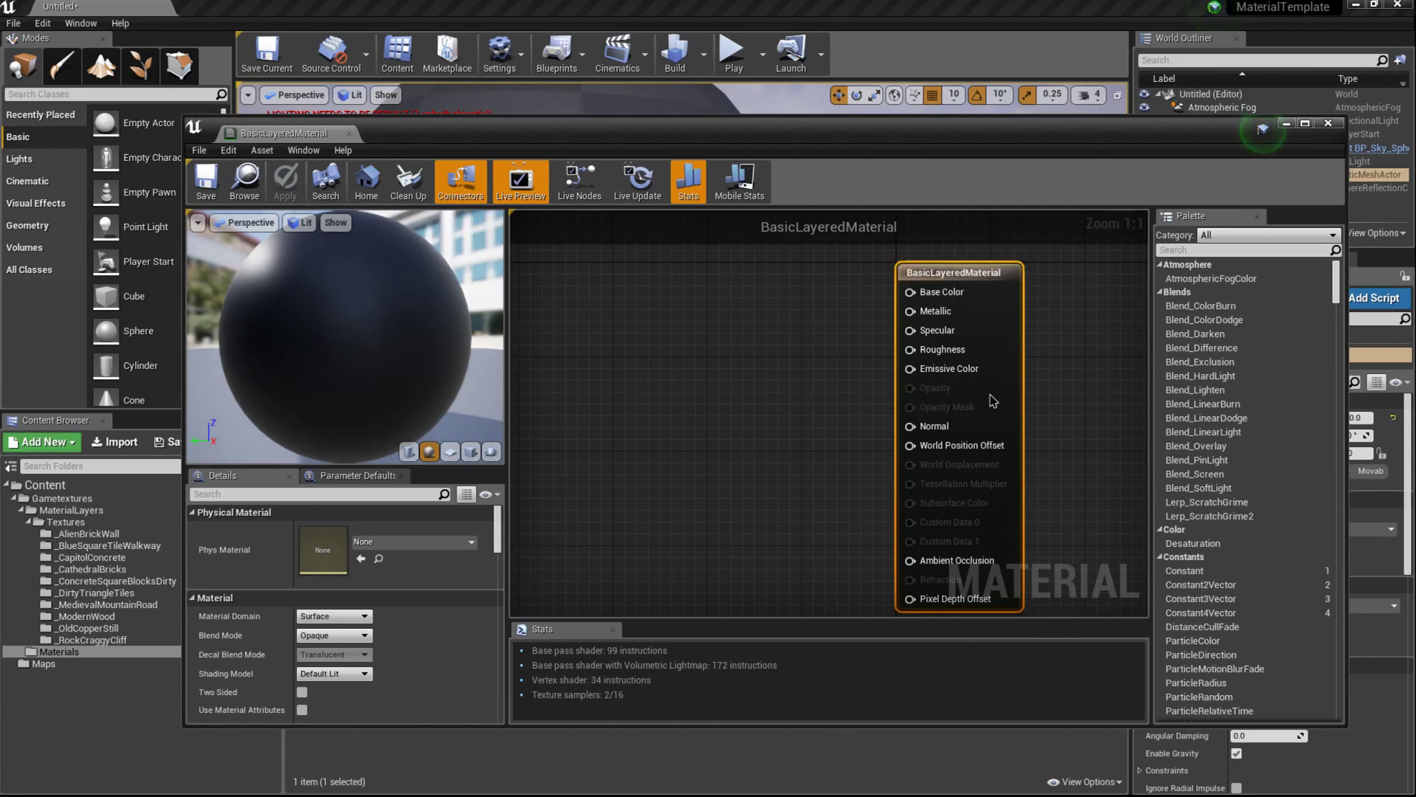
{"action": "right_click_drag", "start_coordinate": [777, 403], "coordinate": [791, 387]}
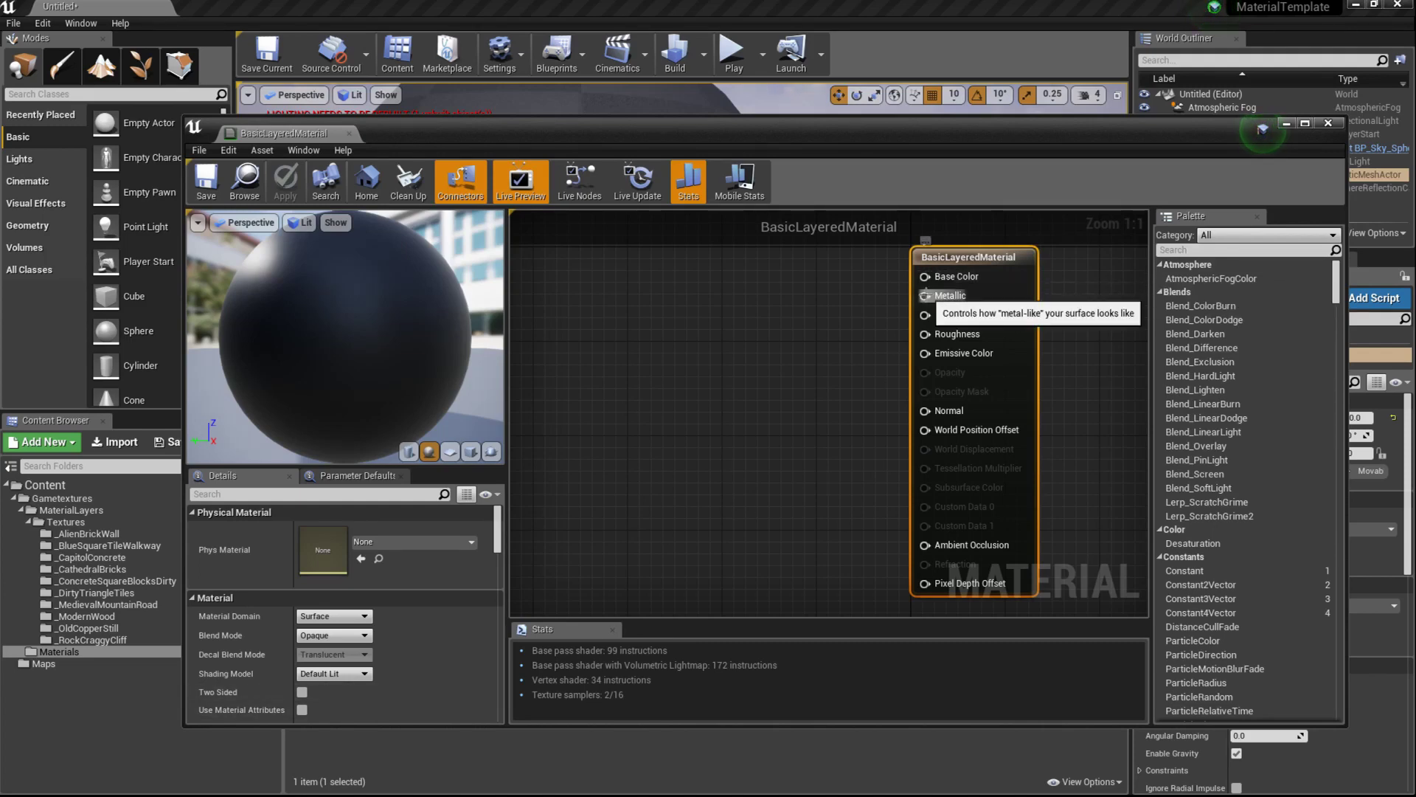
{"action": "left_click", "coordinate": [302, 709]}
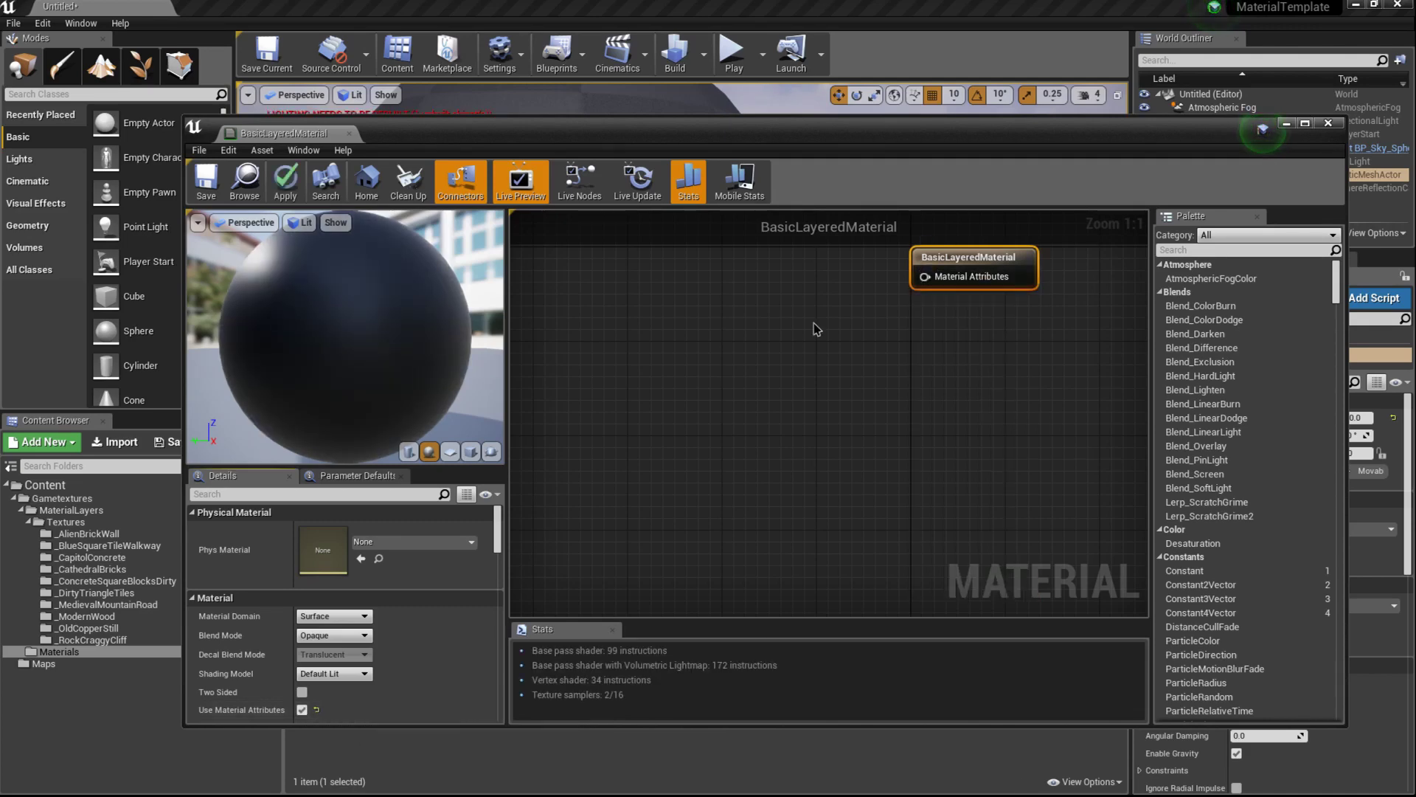
Step: Add a MaterialAttributeLayers node to the material graph and name it LayerStack
{"action": "right_click_drag", "start_coordinate": [814, 323], "coordinate": [858, 366]}
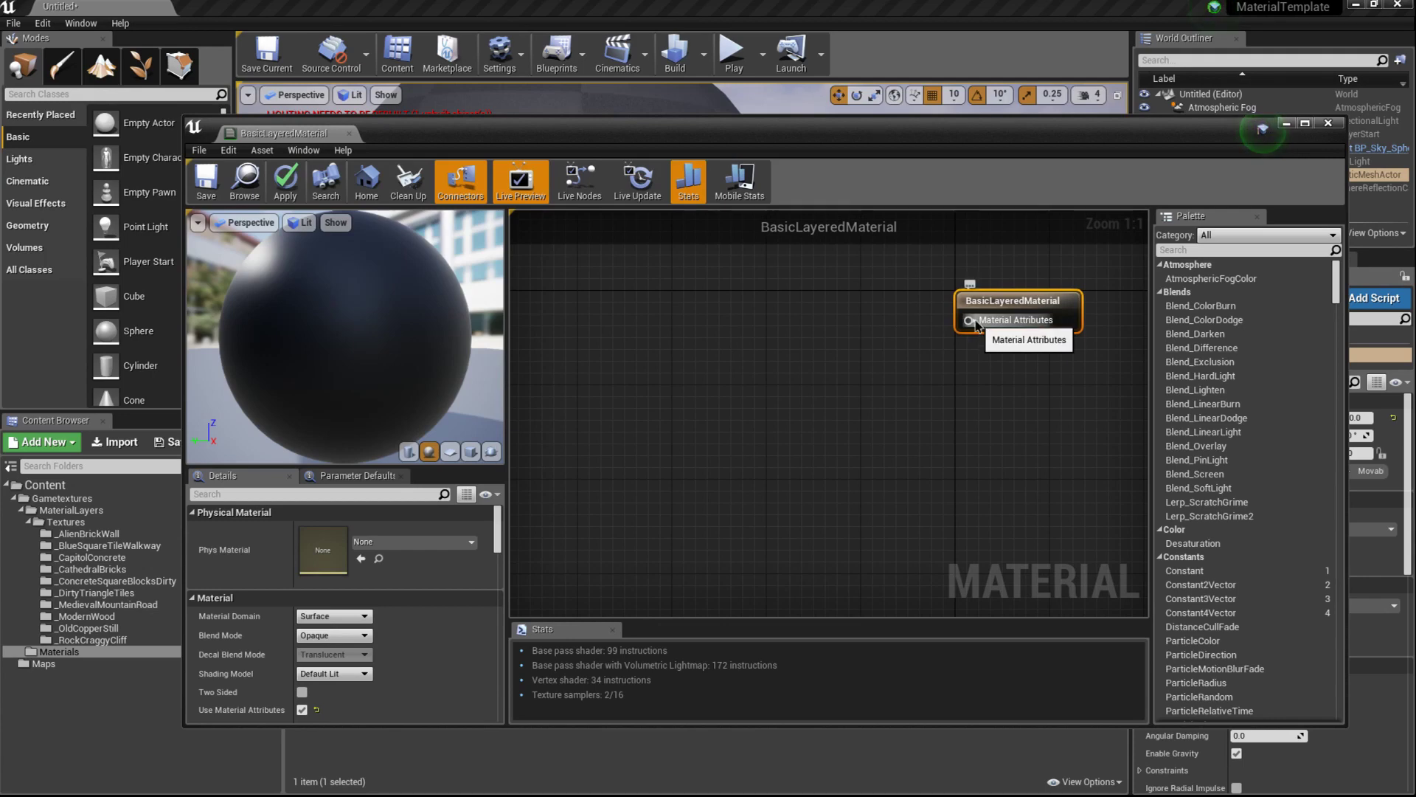
{"action": "right_click", "coordinate": [786, 325]}
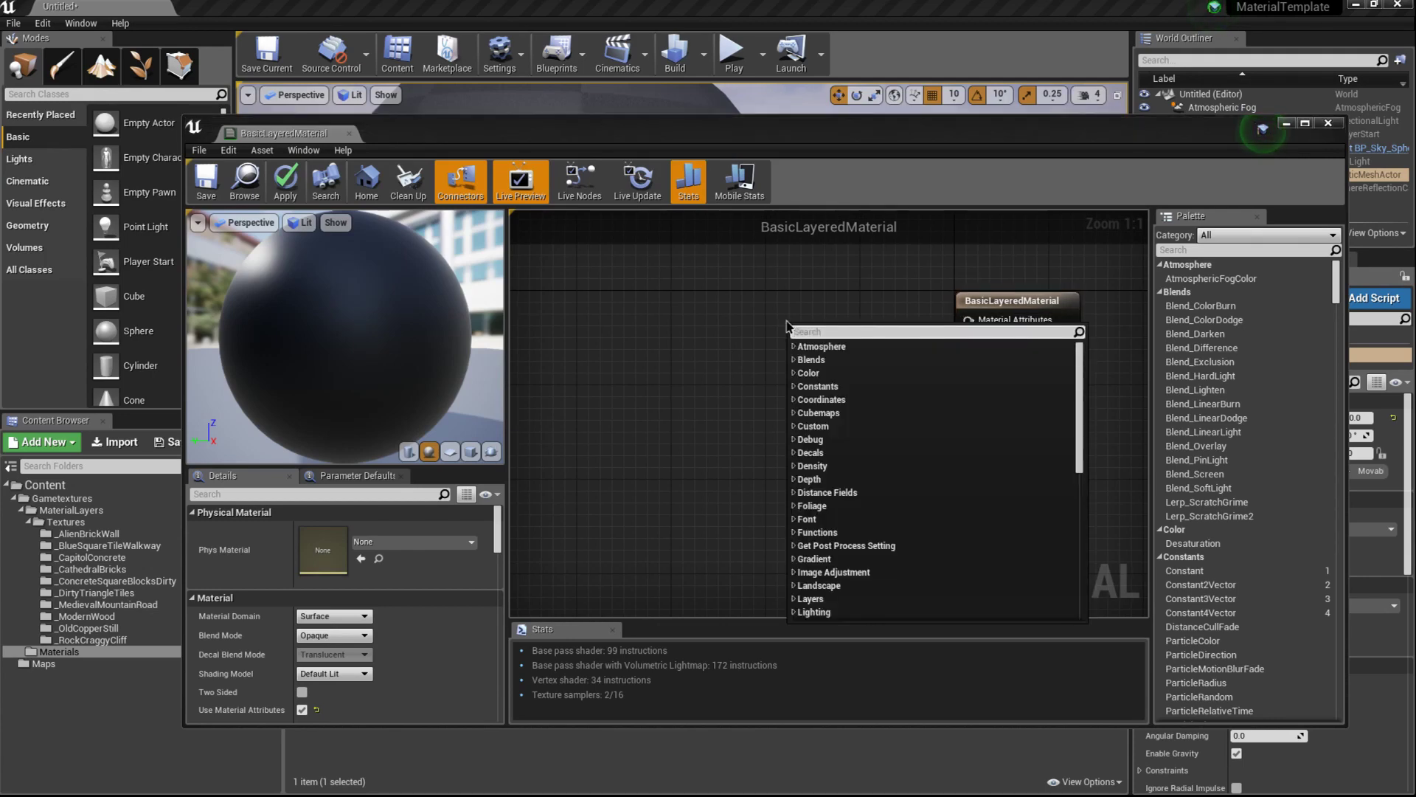
{"action": "type", "text": "layer materi"}
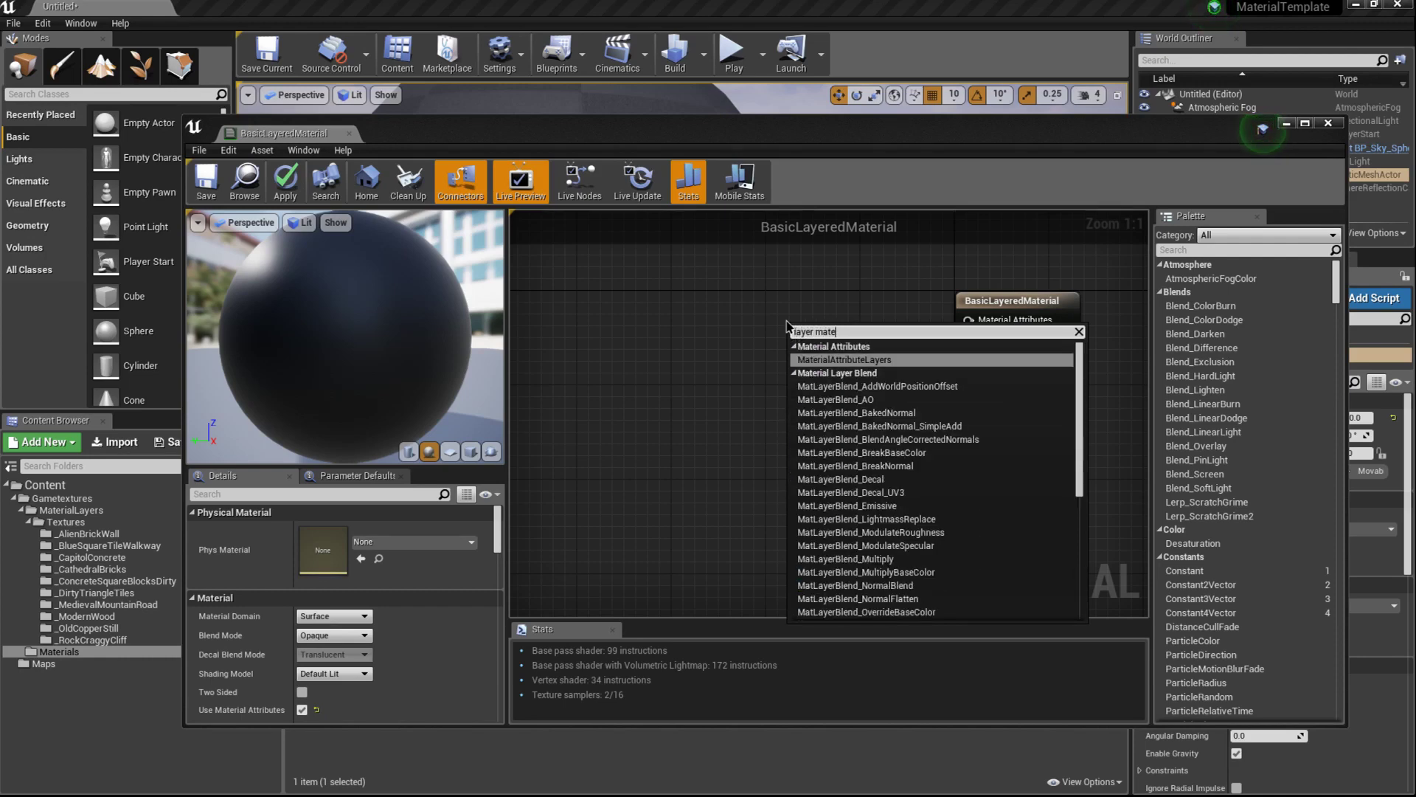
{"action": "left_click", "coordinate": [817, 361]}
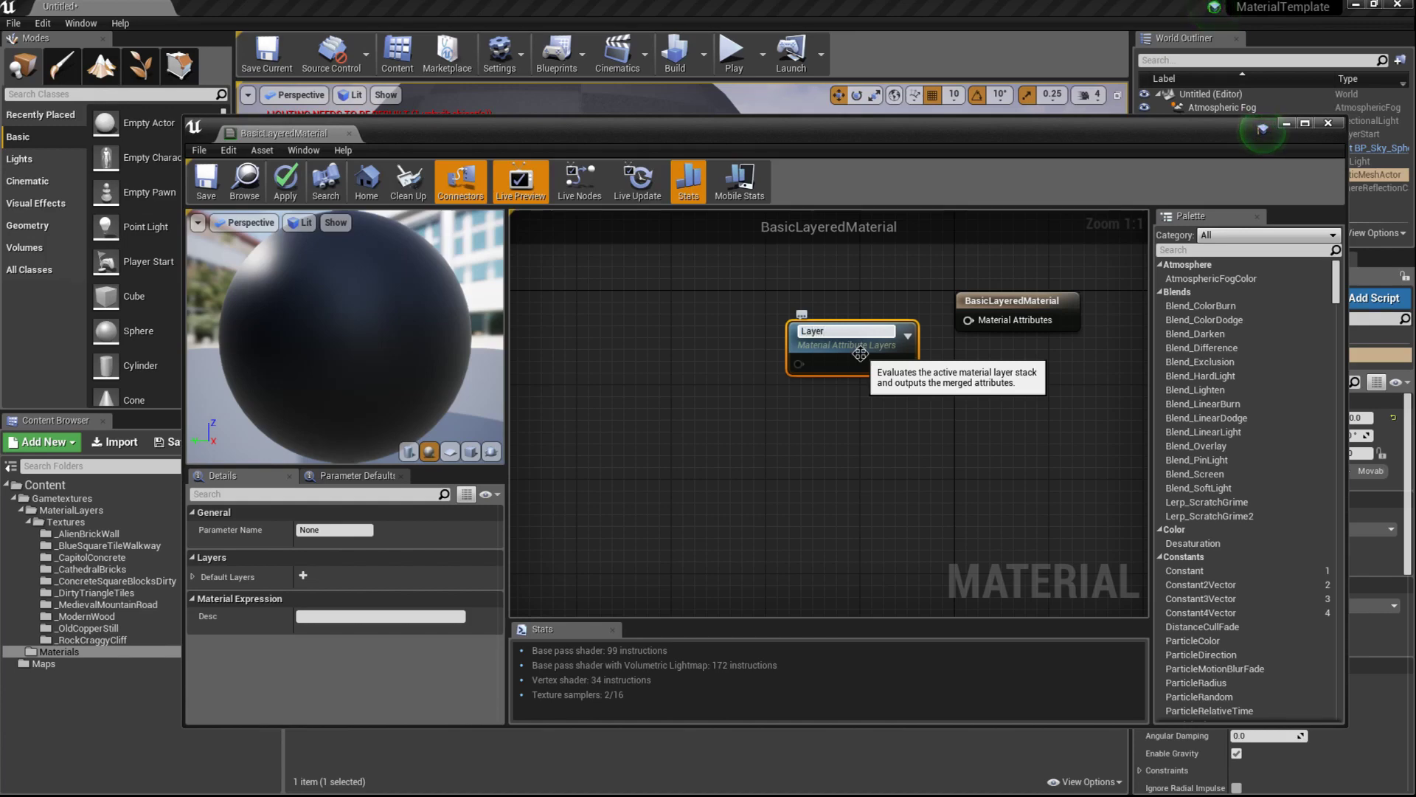
{"action": "type", "text": "LayerStack"}
{"action": "key", "text": "Return"}
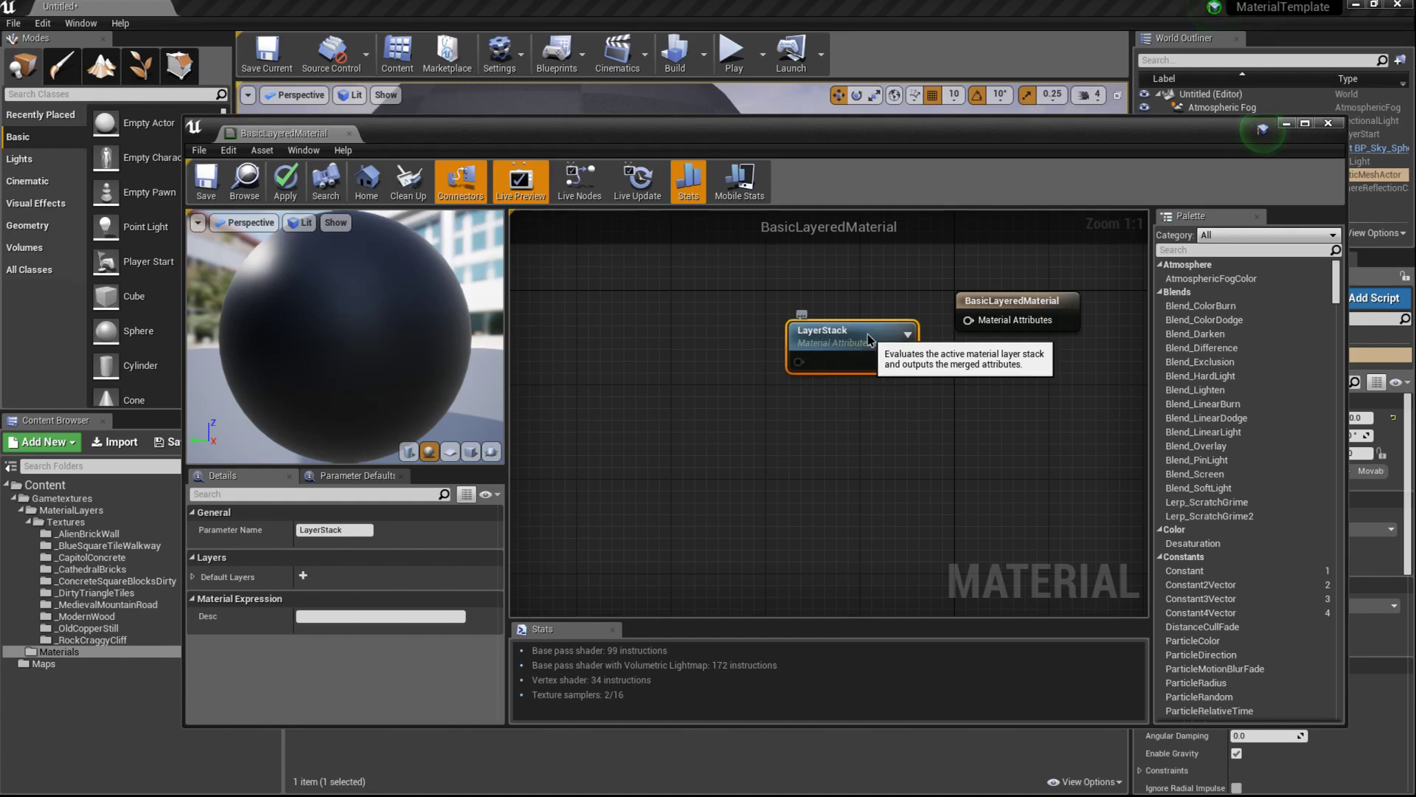
Step: Connect the LayerStack node's output to the Material Attributes input of BasicLayeredMaterial
{"action": "left_click_drag", "start_coordinate": [866, 336], "coordinate": [821, 306]}
{"action": "right_click_drag", "start_coordinate": [969, 416], "coordinate": [878, 436]}
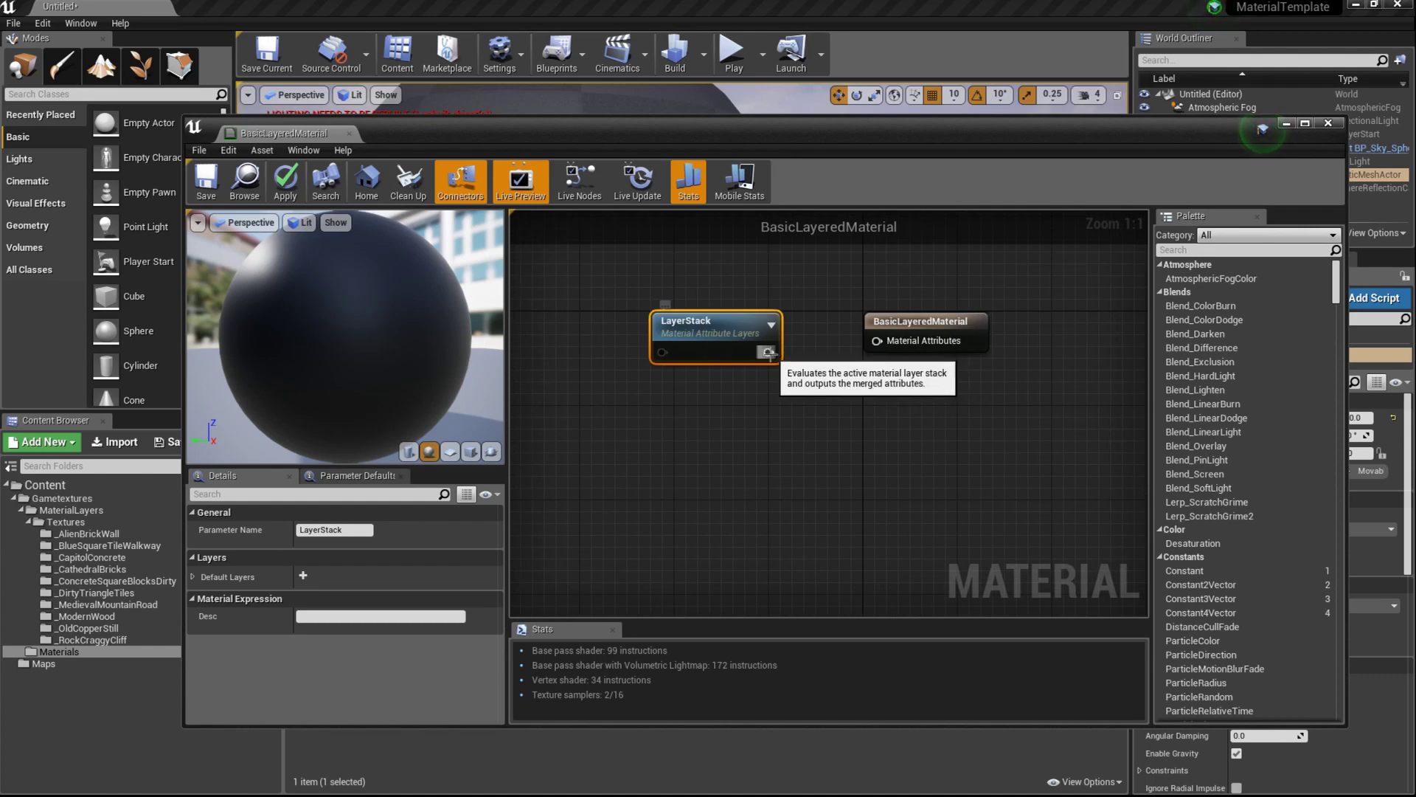
{"action": "left_click_drag", "start_coordinate": [769, 352], "coordinate": [876, 346]}
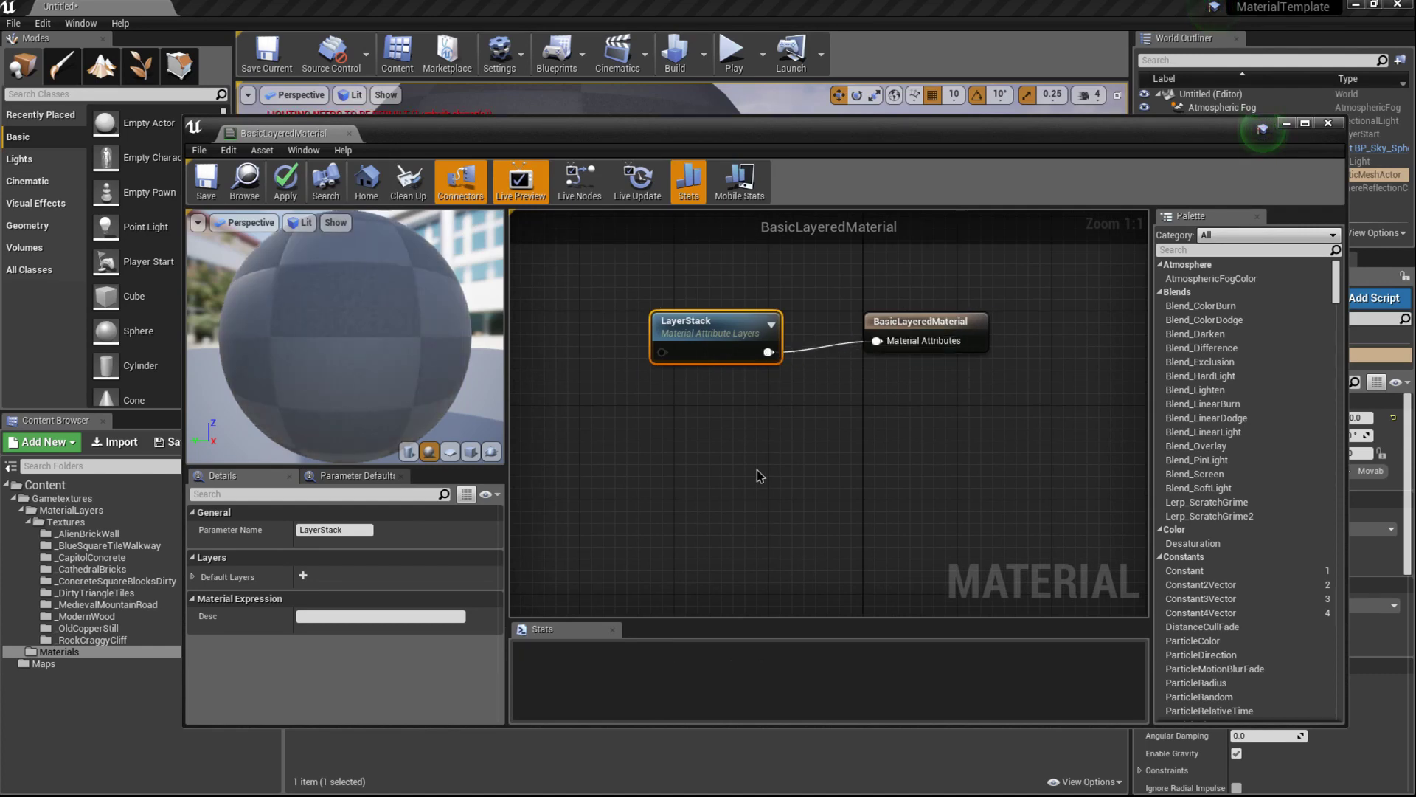
Step: Save BasicLayeredMaterial and close its editor
{"action": "right_click_drag", "start_coordinate": [752, 476], "coordinate": [863, 483]}
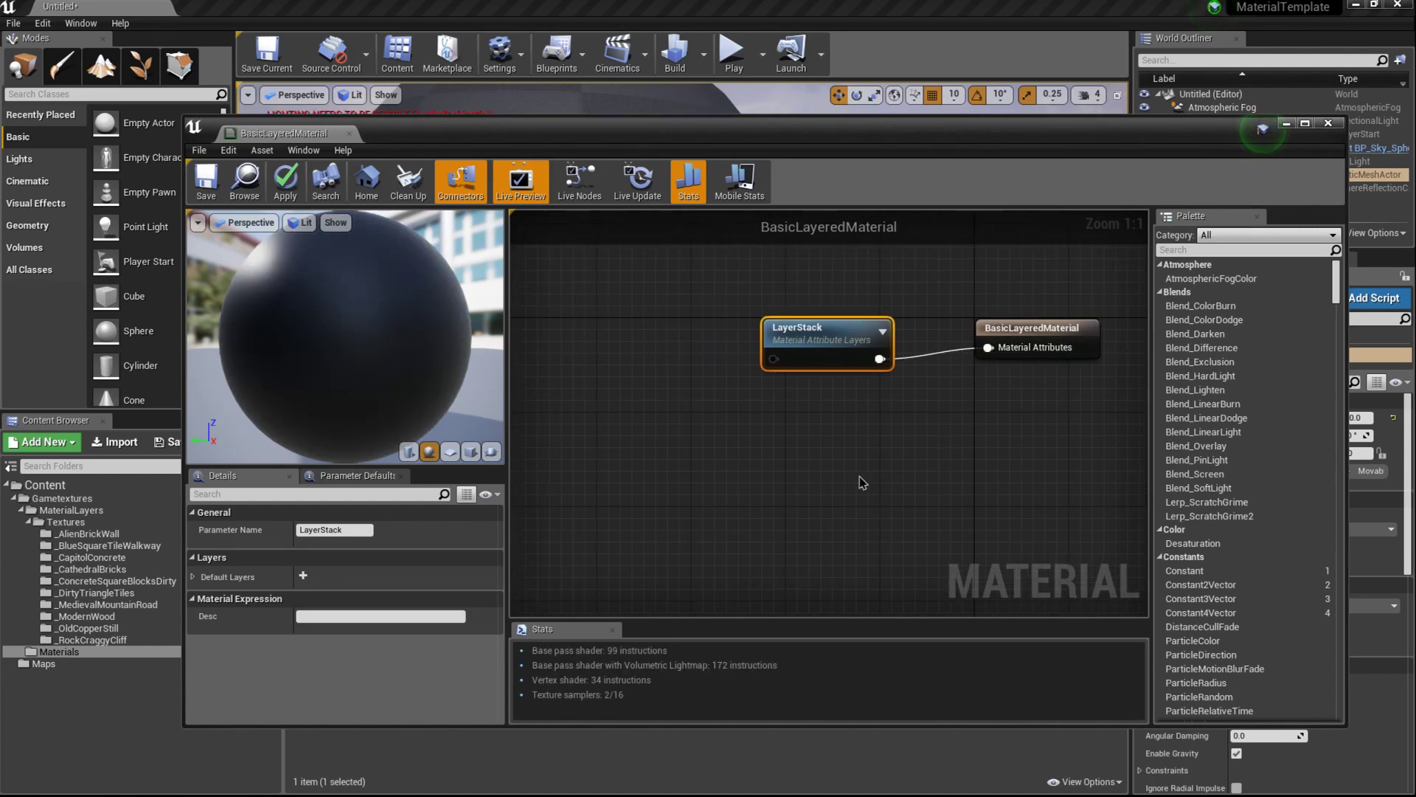
{"action": "left_click", "coordinate": [208, 183]}
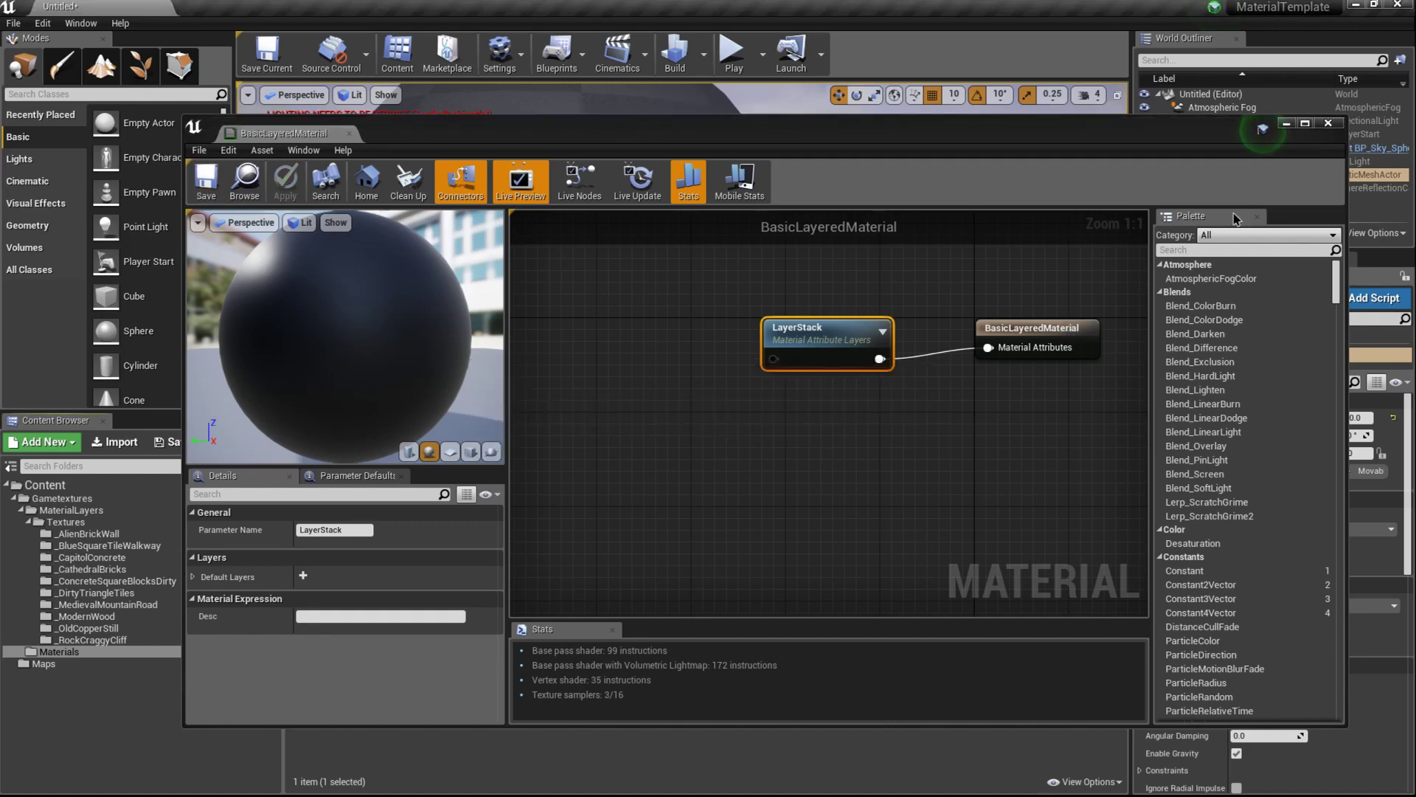
{"action": "left_click", "coordinate": [1328, 123]}
{"action": "left_click", "coordinate": [555, 667]}
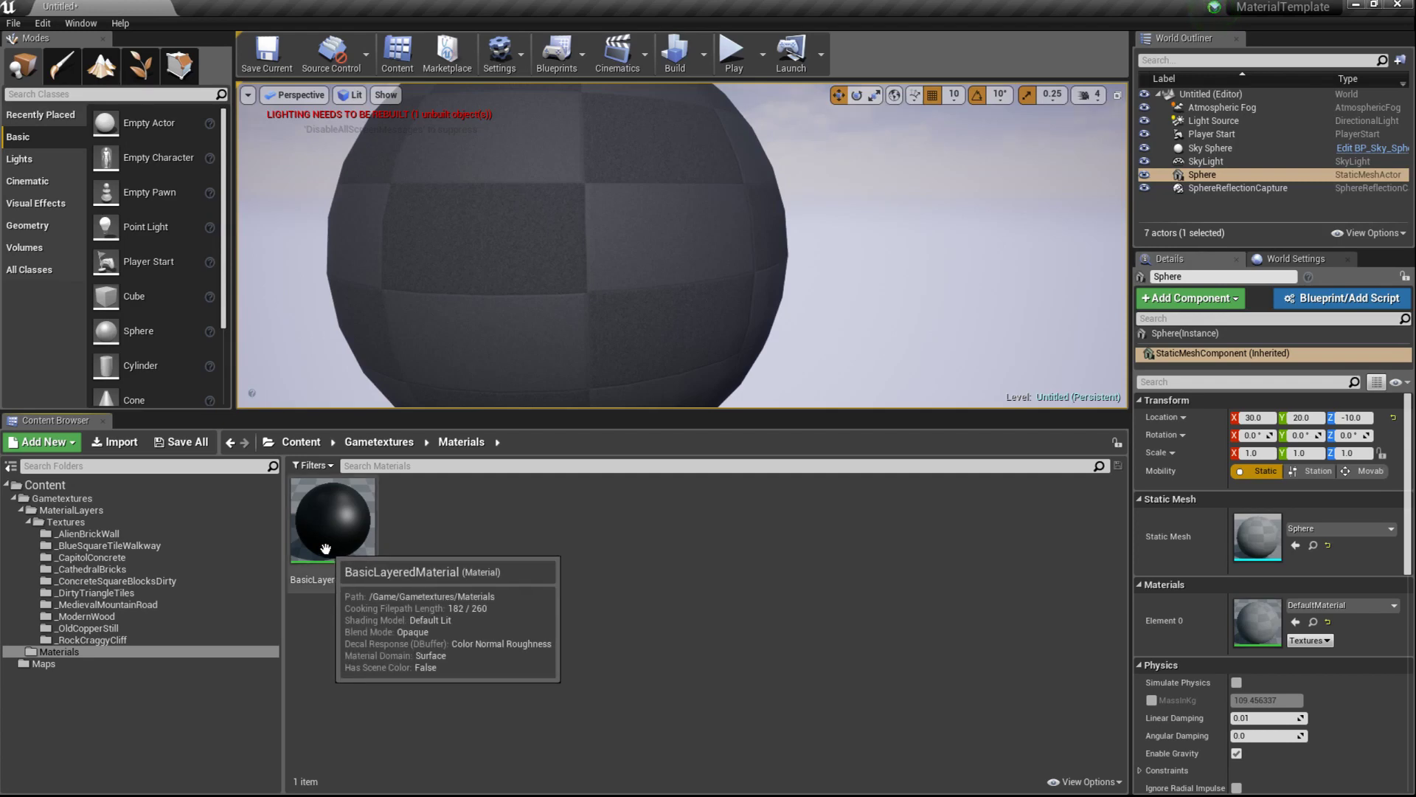
Step: Create a material instance from BasicLayeredMaterial and name it AlienBrickWall
{"action": "left_click", "coordinate": [340, 526]}
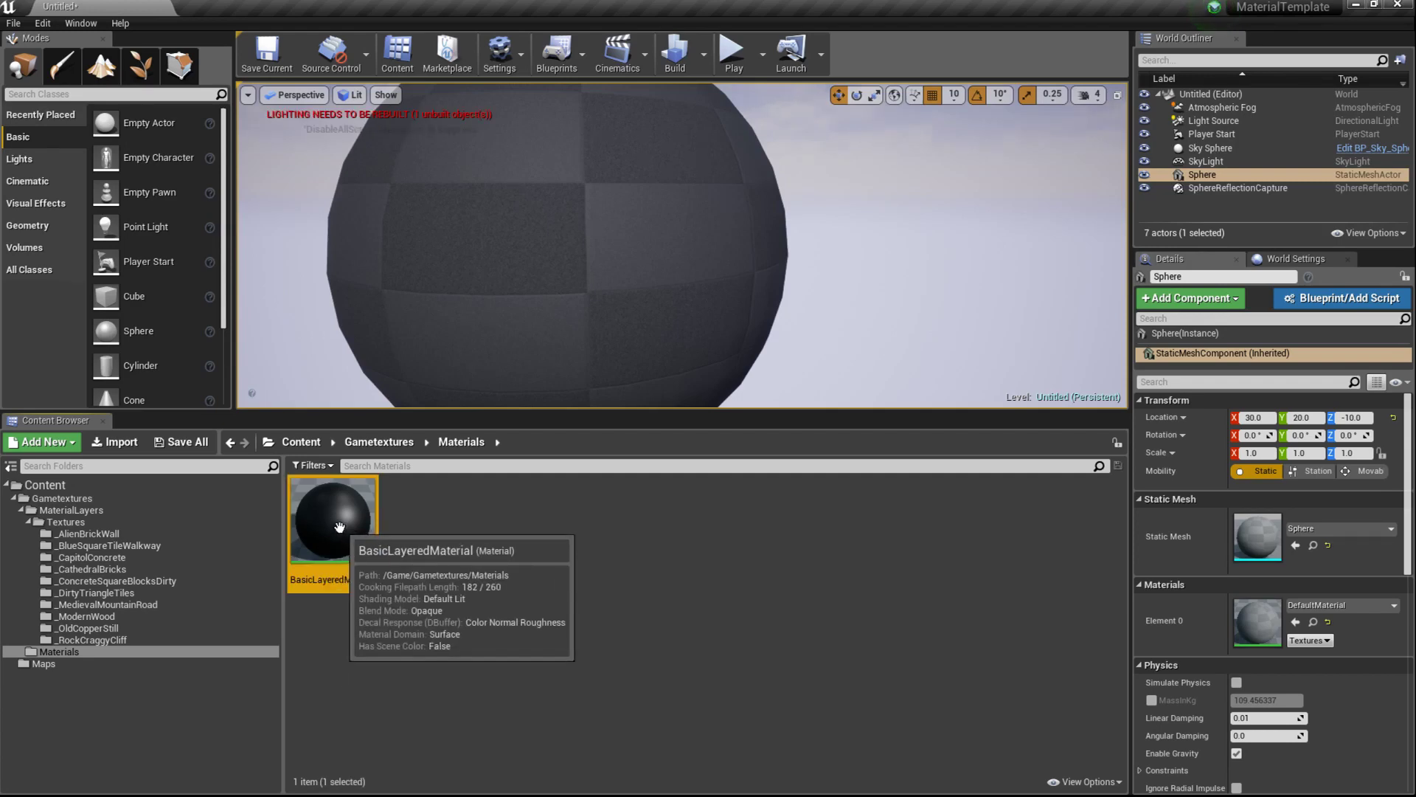
{"action": "right_click", "coordinate": [341, 528]}
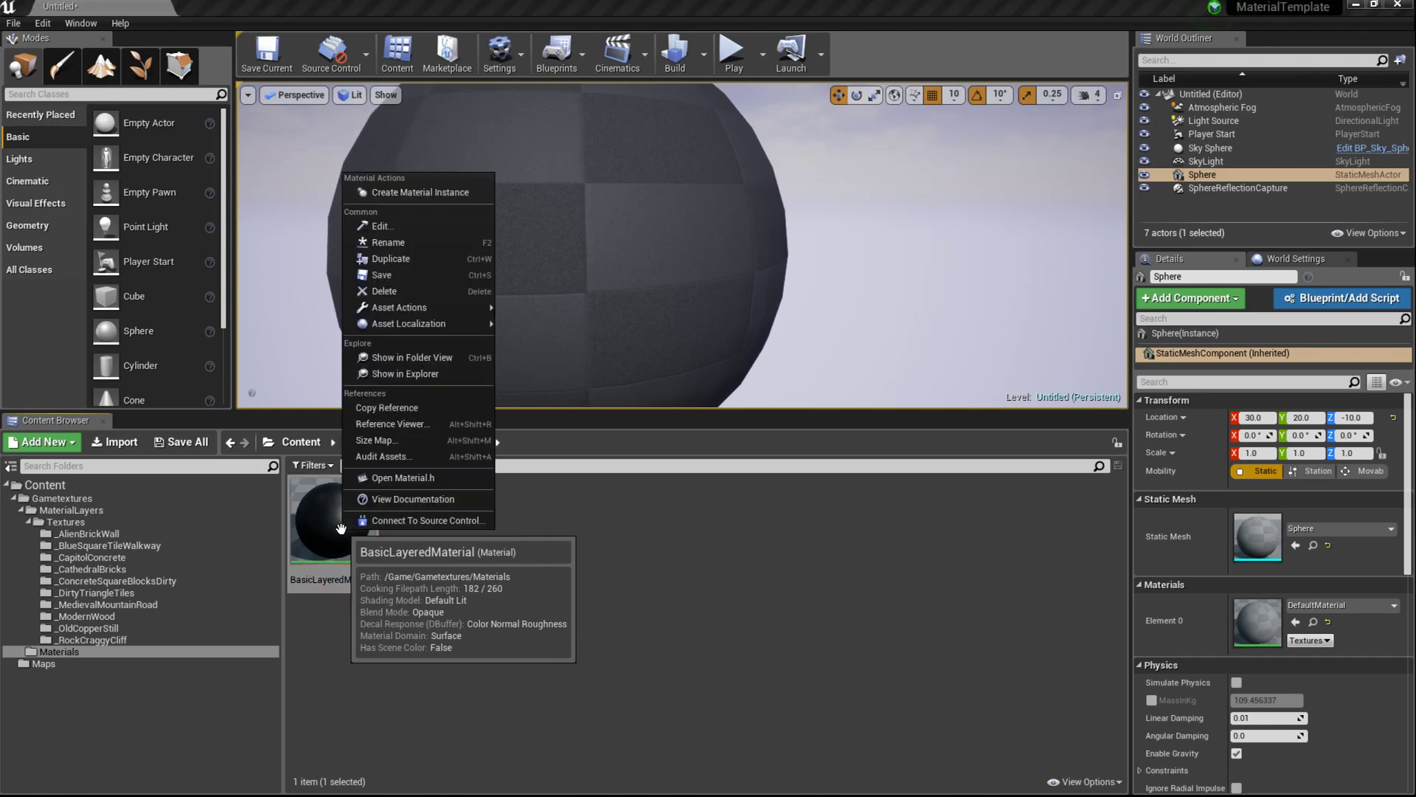
{"action": "left_click", "coordinate": [415, 192]}
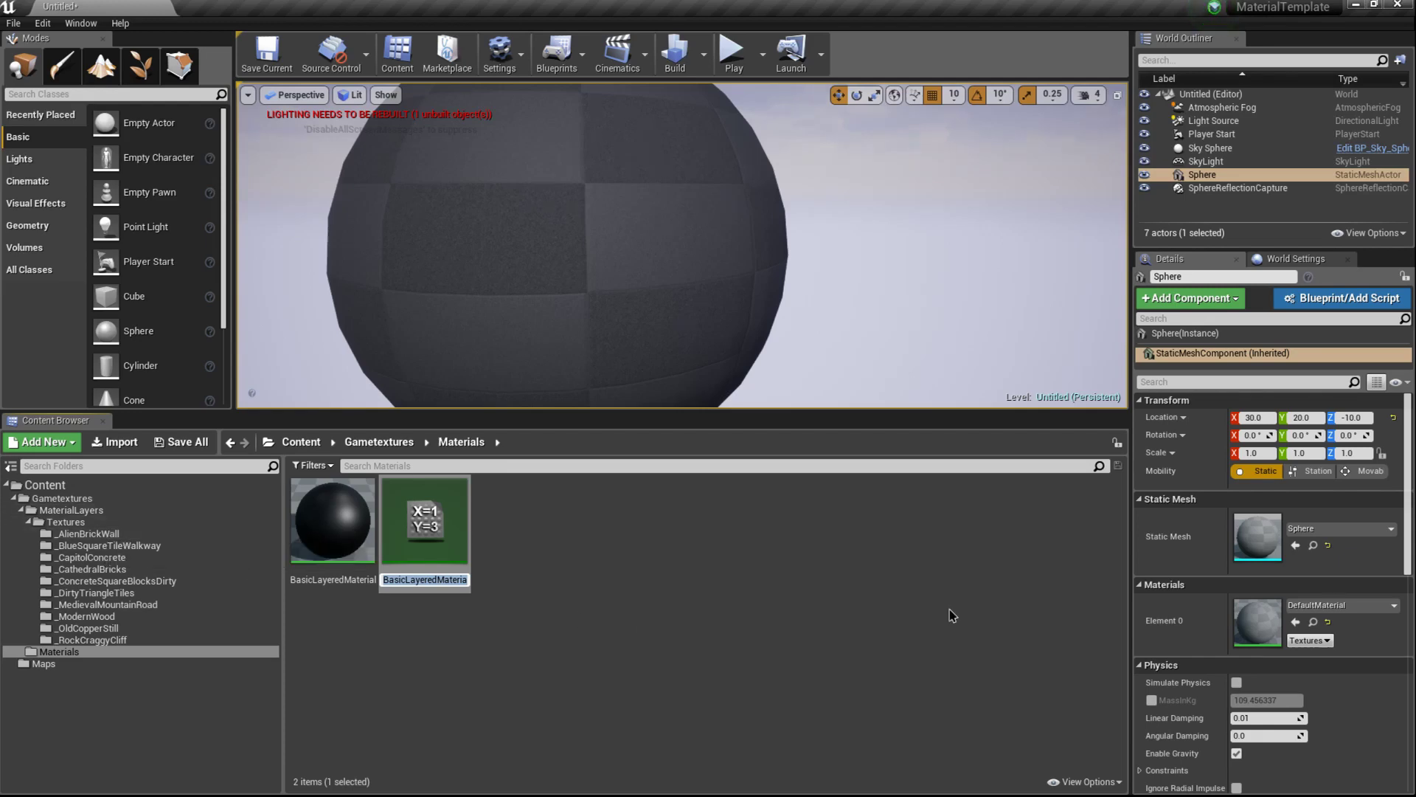
{"action": "type", "text": "Alien"}
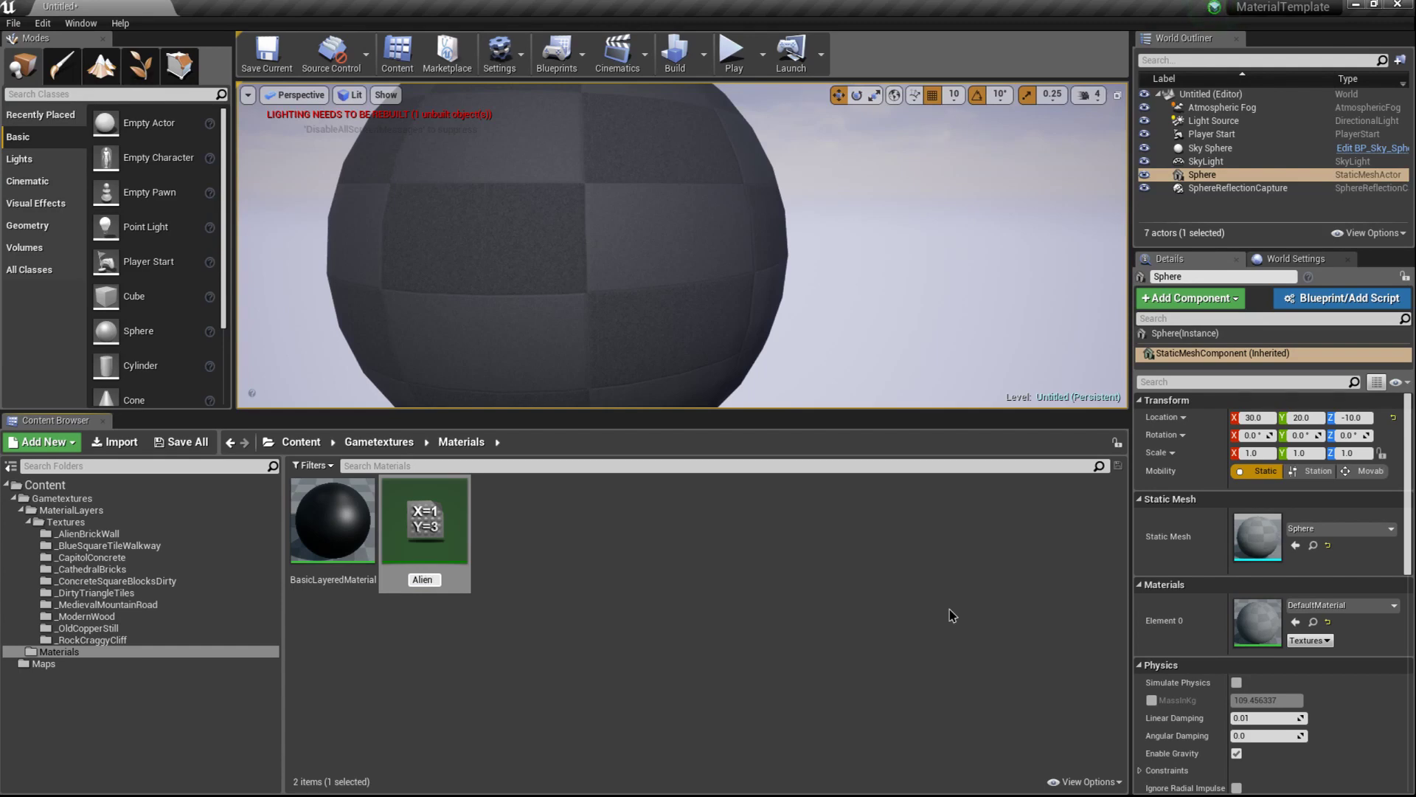
{"action": "type", "text": "BrickWall"}
{"action": "key", "text": "Return"}
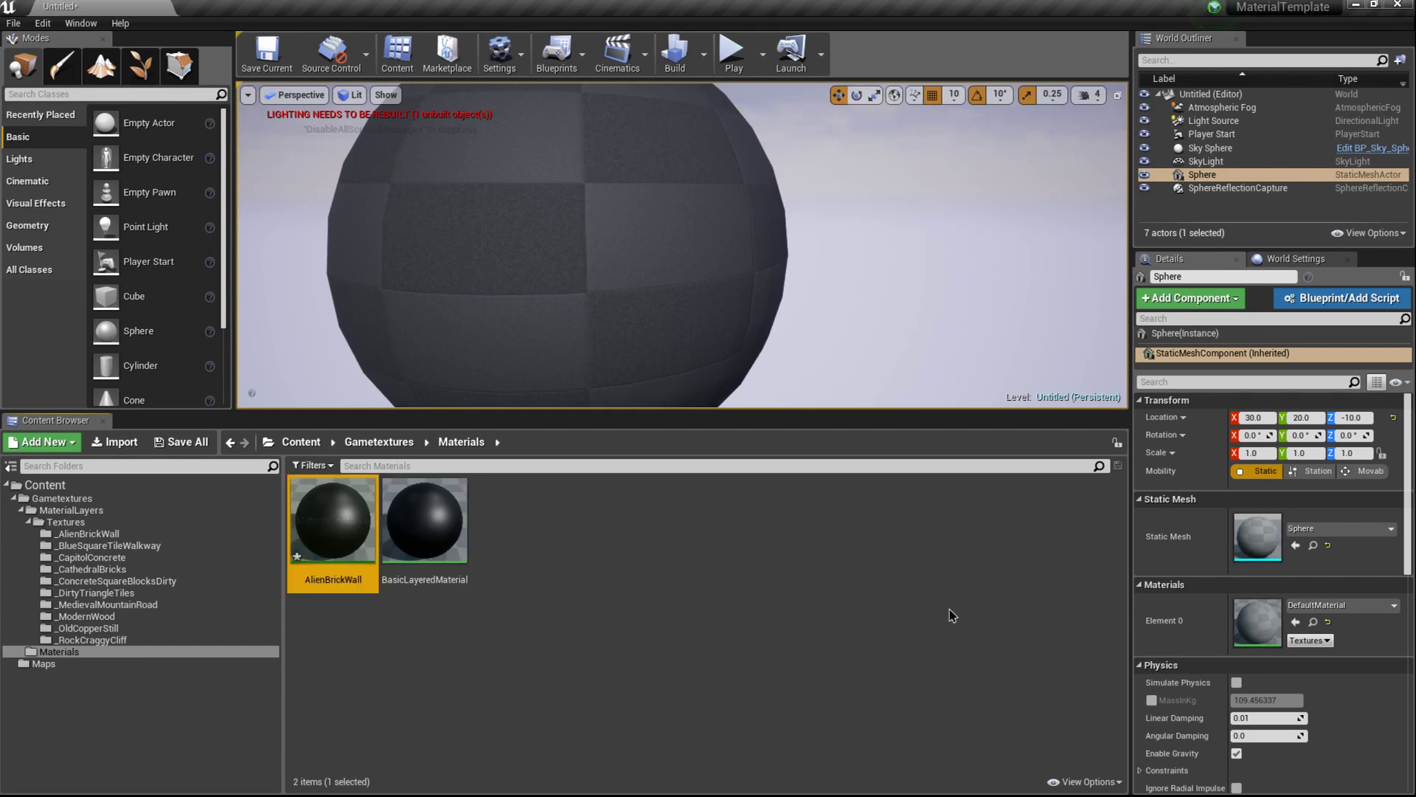
Step: Open the AlienBrickWall material instance and assign the AlienBrickWall layer asset to its Background layer
{"action": "double_click", "coordinate": [331, 516]}
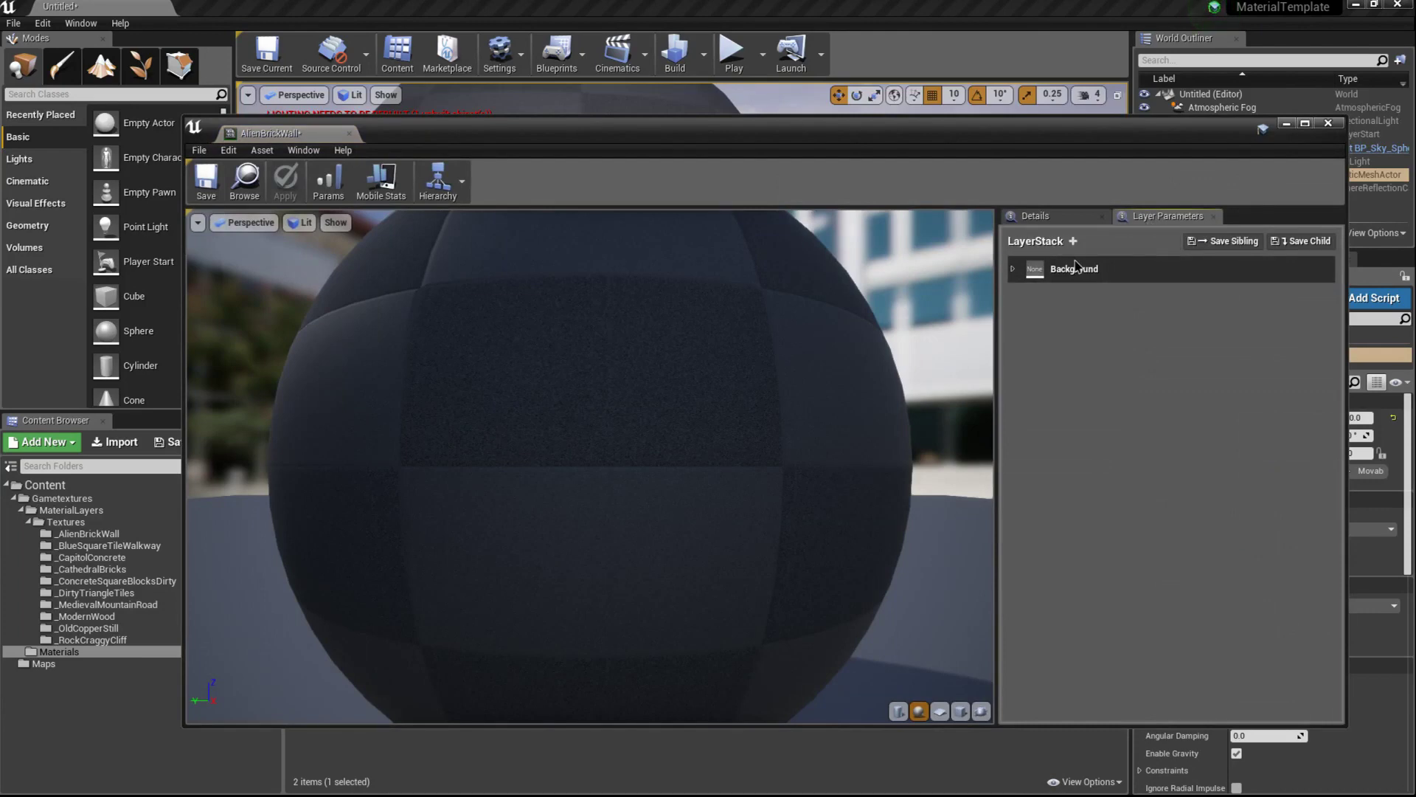
{"action": "left_click", "coordinate": [1014, 269]}
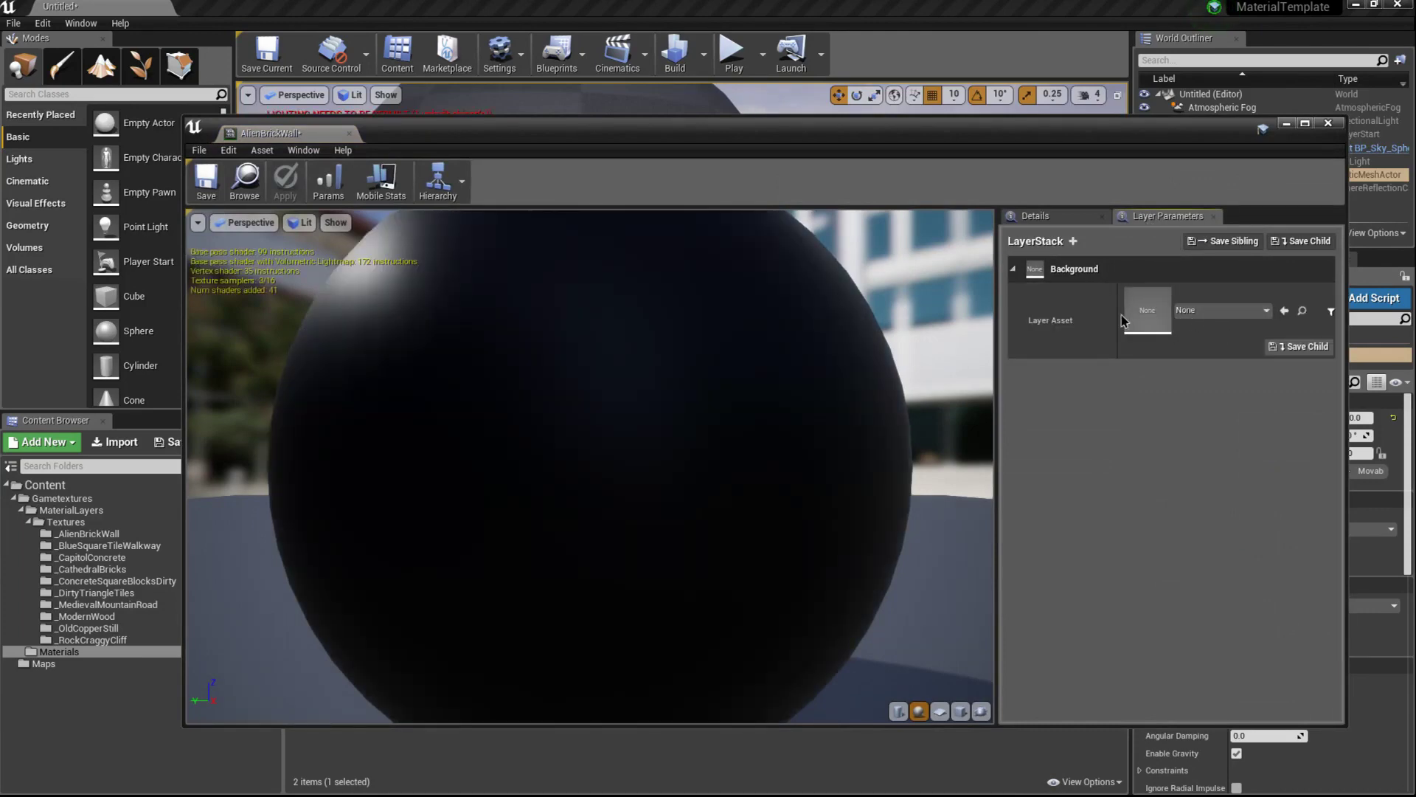
{"action": "left_click_drag", "start_coordinate": [760, 137], "coordinate": [701, 138]}
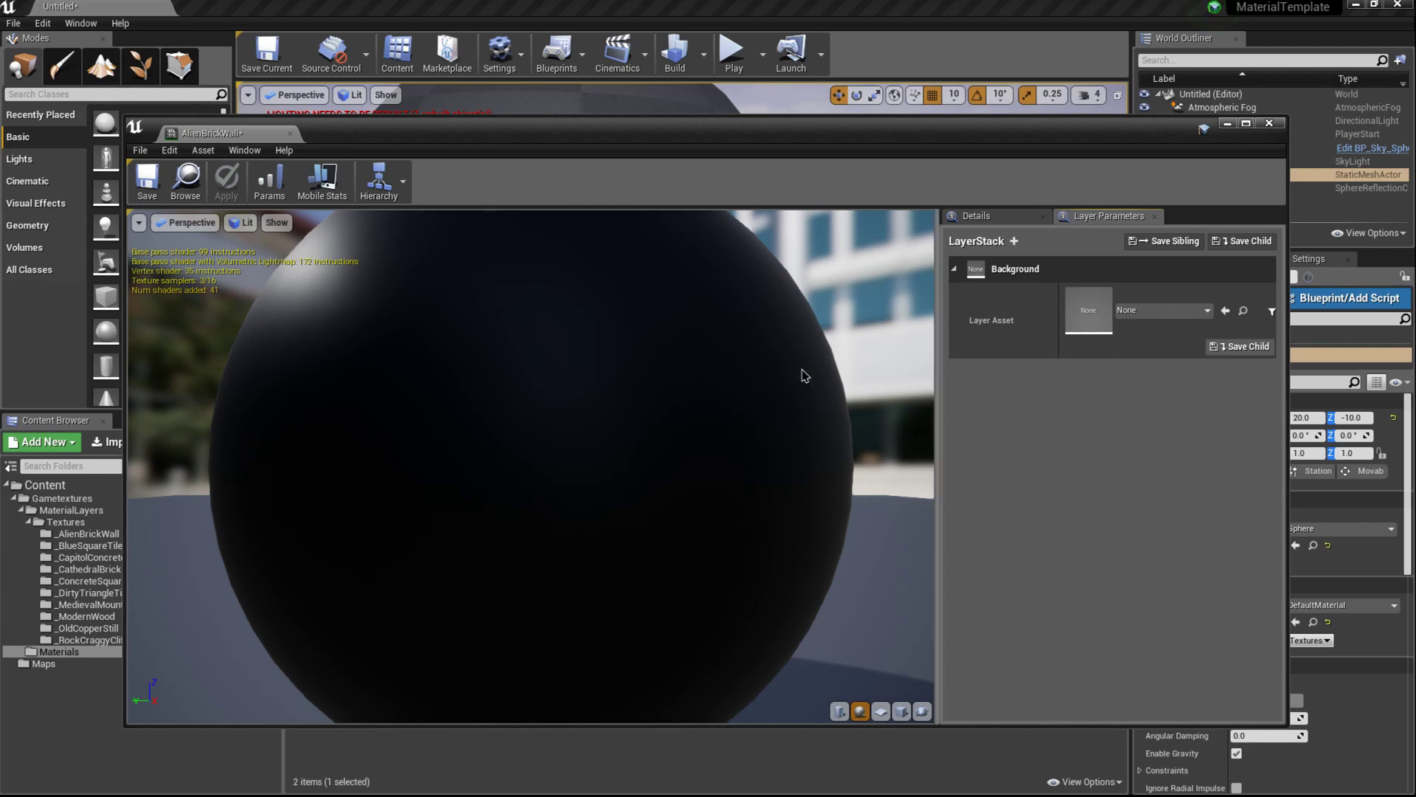
{"action": "left_click", "coordinate": [1154, 312]}
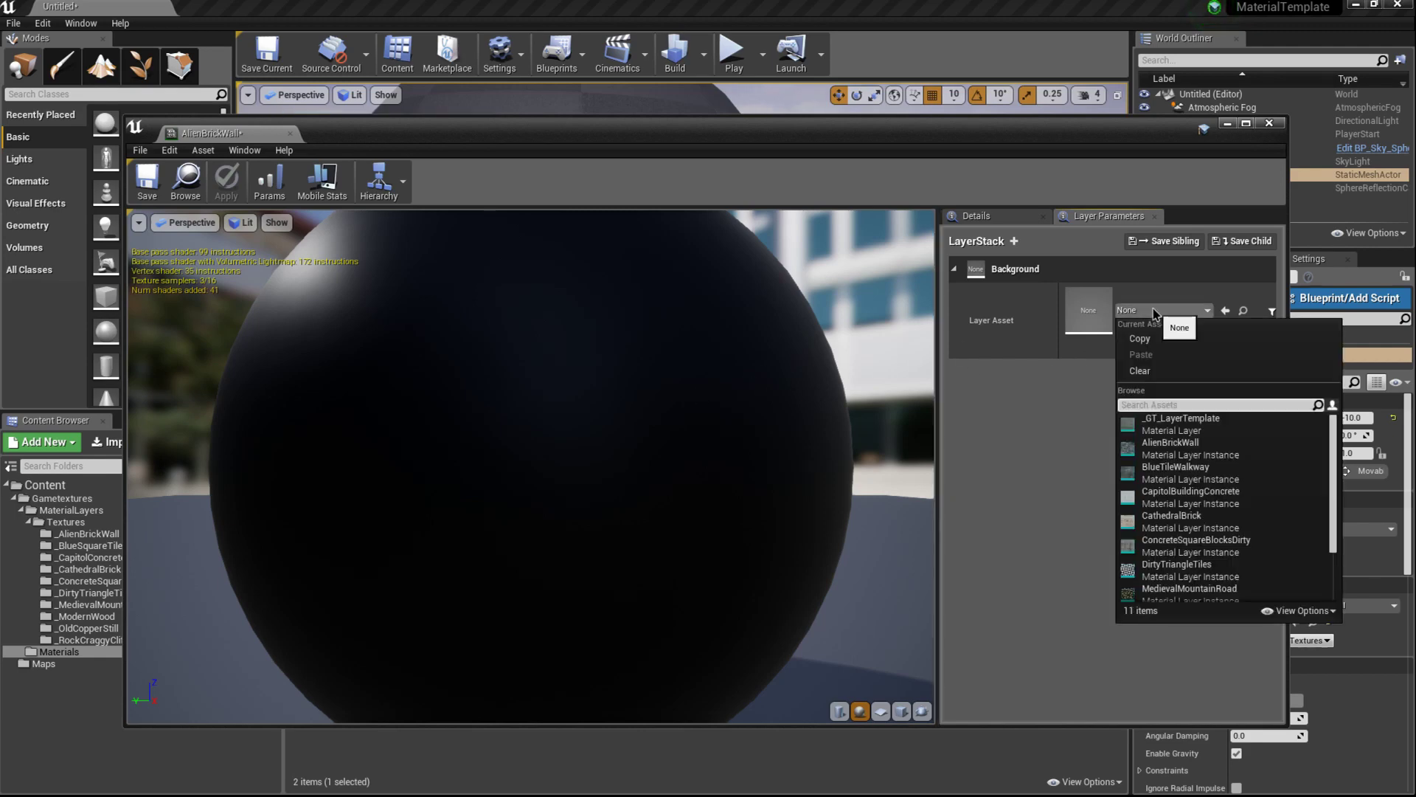
{"action": "left_click", "coordinate": [1190, 450]}
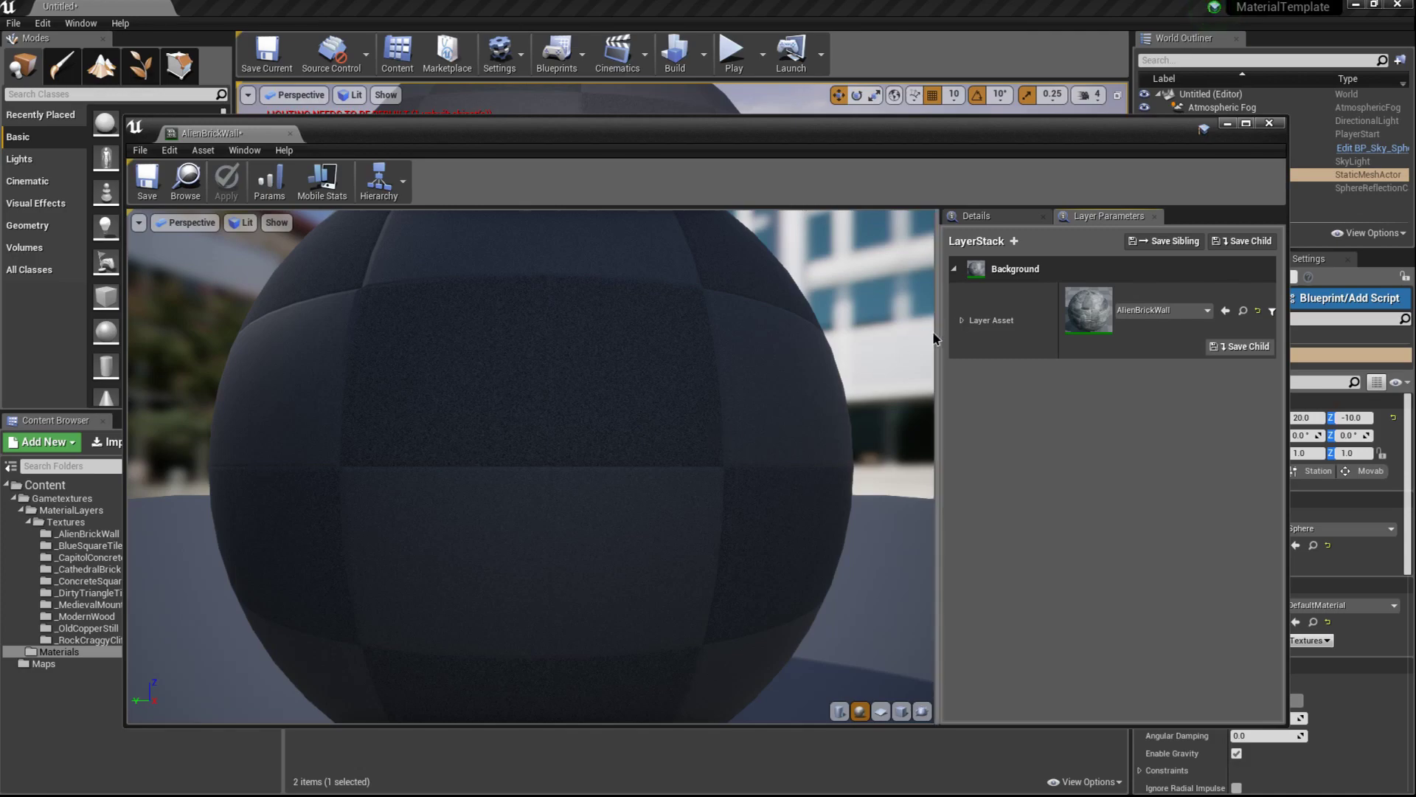
Step: Inspect the brick wall surface on the preview sphere from several angles and distances
{"action": "left_click_drag", "start_coordinate": [498, 299], "coordinate": [627, 303]}
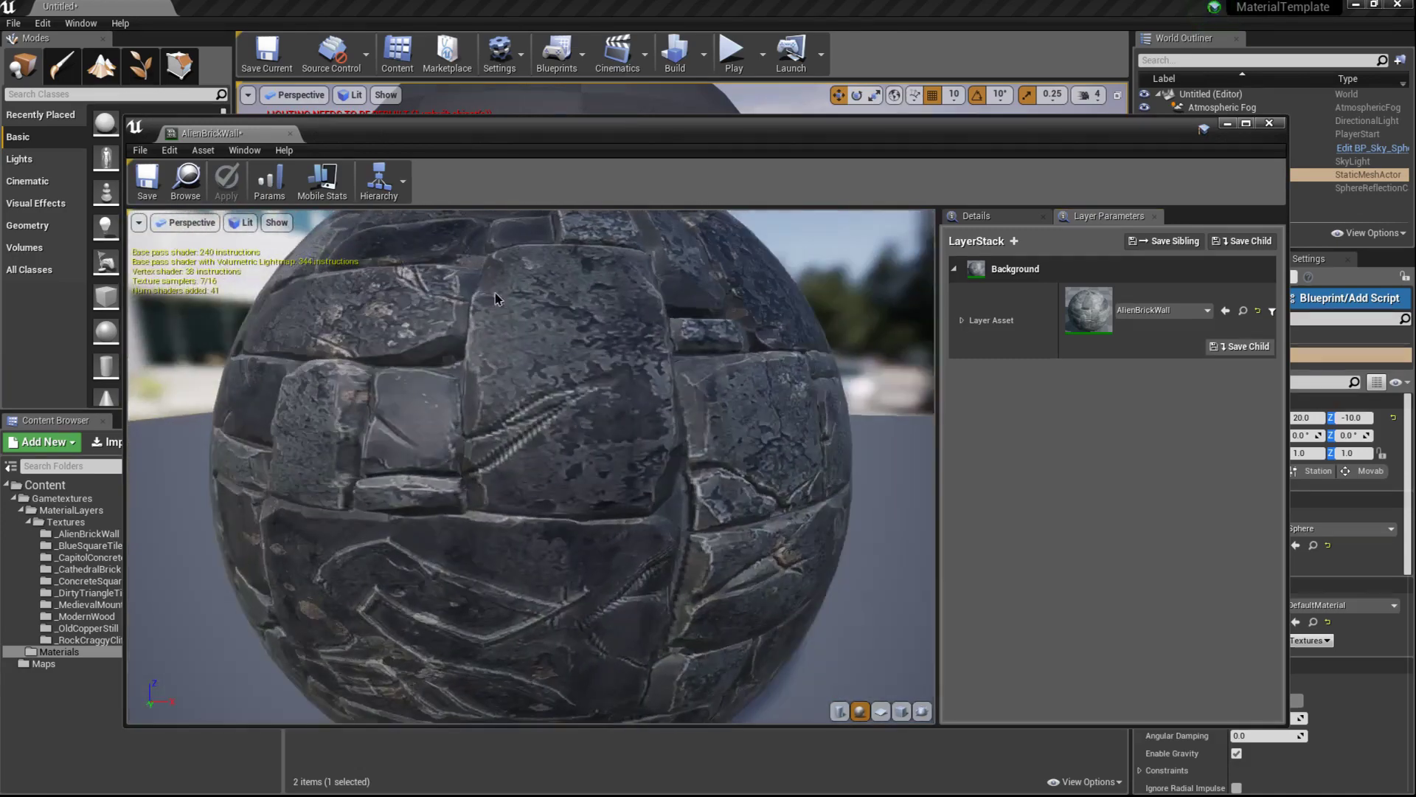
{"action": "scroll", "coordinate": [498, 299], "scroll_direction": "up", "scroll_amount": 5}
{"action": "scroll", "coordinate": [498, 298], "scroll_direction": "down", "scroll_amount": 10}
{"action": "left_click_drag", "start_coordinate": [476, 354], "coordinate": [509, 332]}
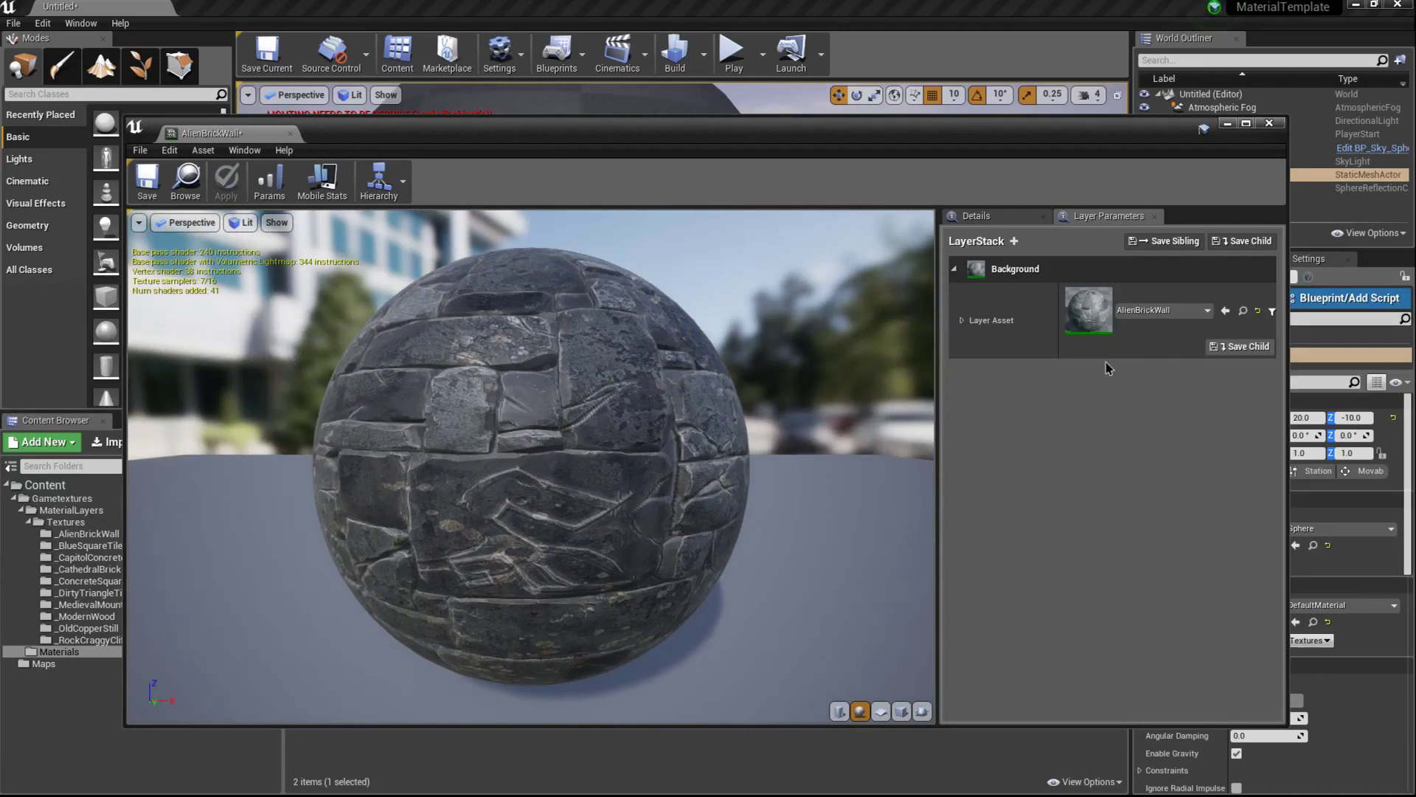
{"action": "left_click_drag", "start_coordinate": [566, 460], "coordinate": [598, 460]}
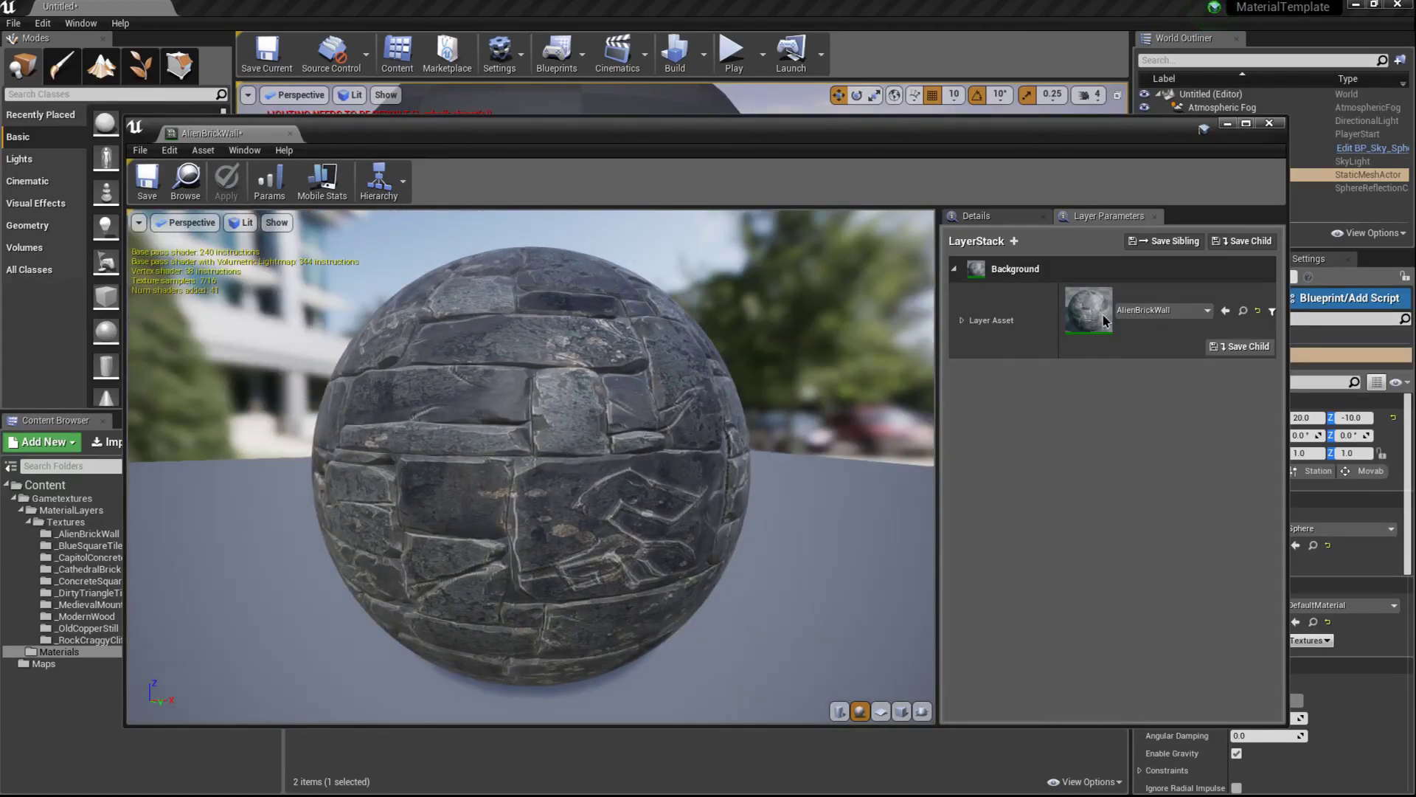
{"action": "left_click_drag", "start_coordinate": [564, 331], "coordinate": [472, 369]}
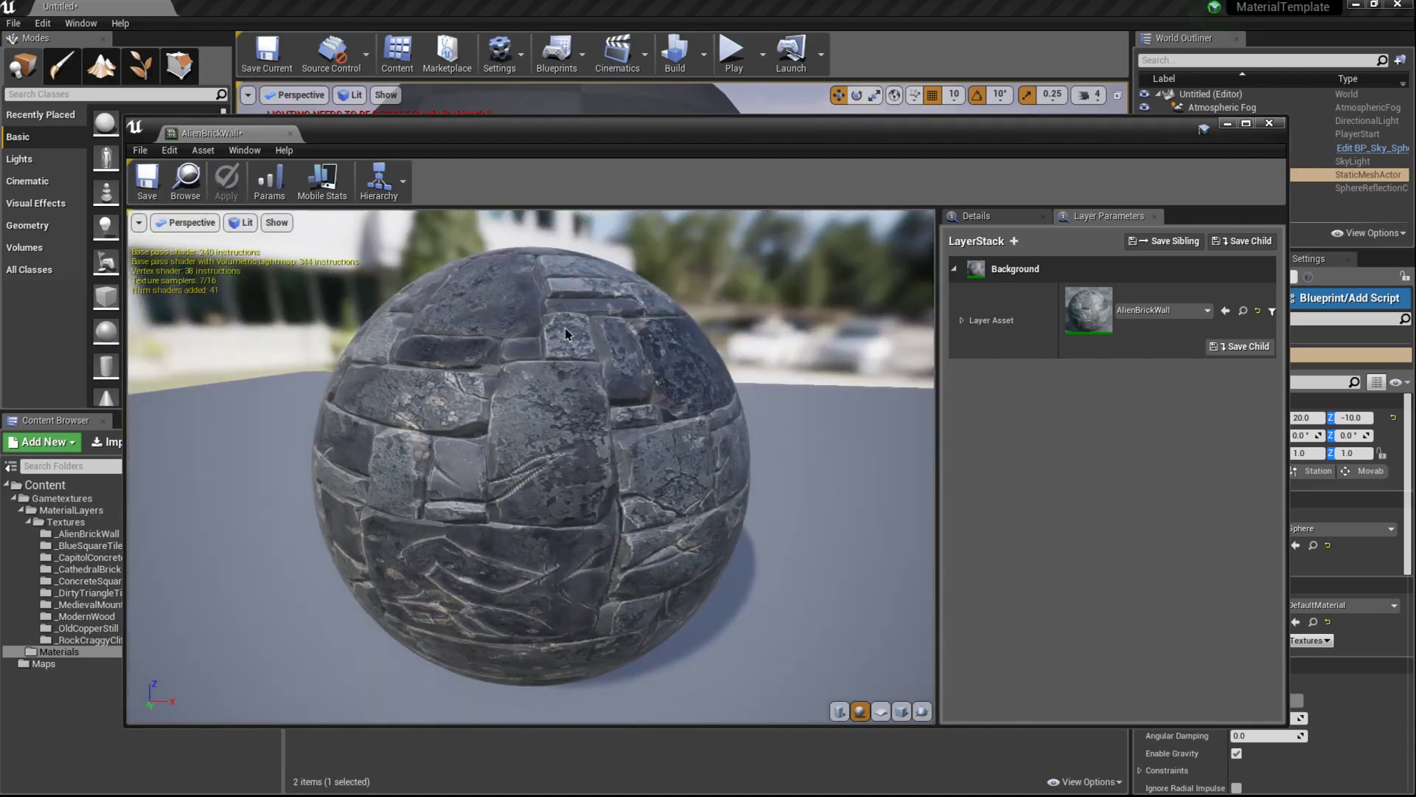
{"action": "left_click_drag", "start_coordinate": [564, 331], "coordinate": [656, 334]}
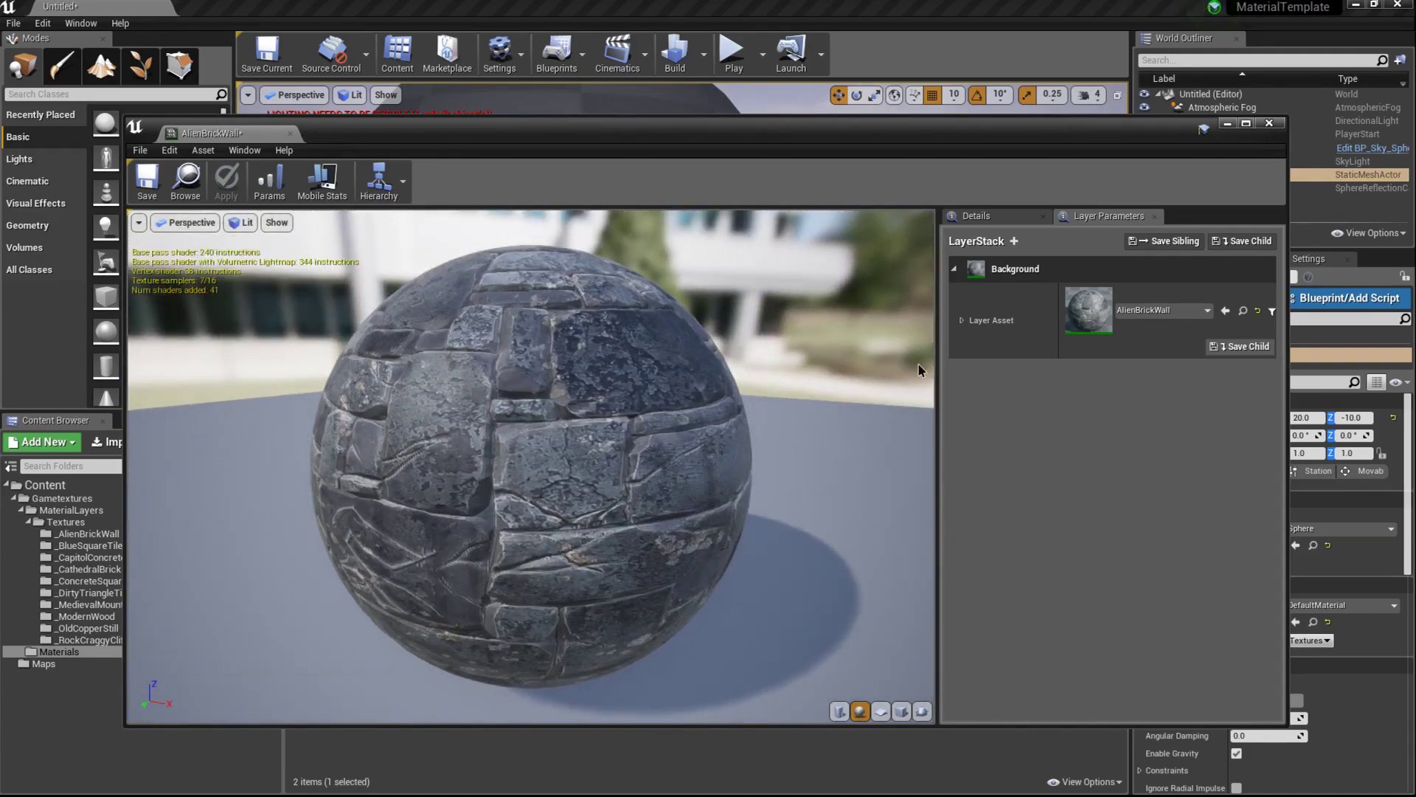
Step: Try CathedralBrick as the Background layer asset and switch back to AlienBrickWall
{"action": "left_click", "coordinate": [1162, 310]}
{"action": "left_click", "coordinate": [1179, 537]}
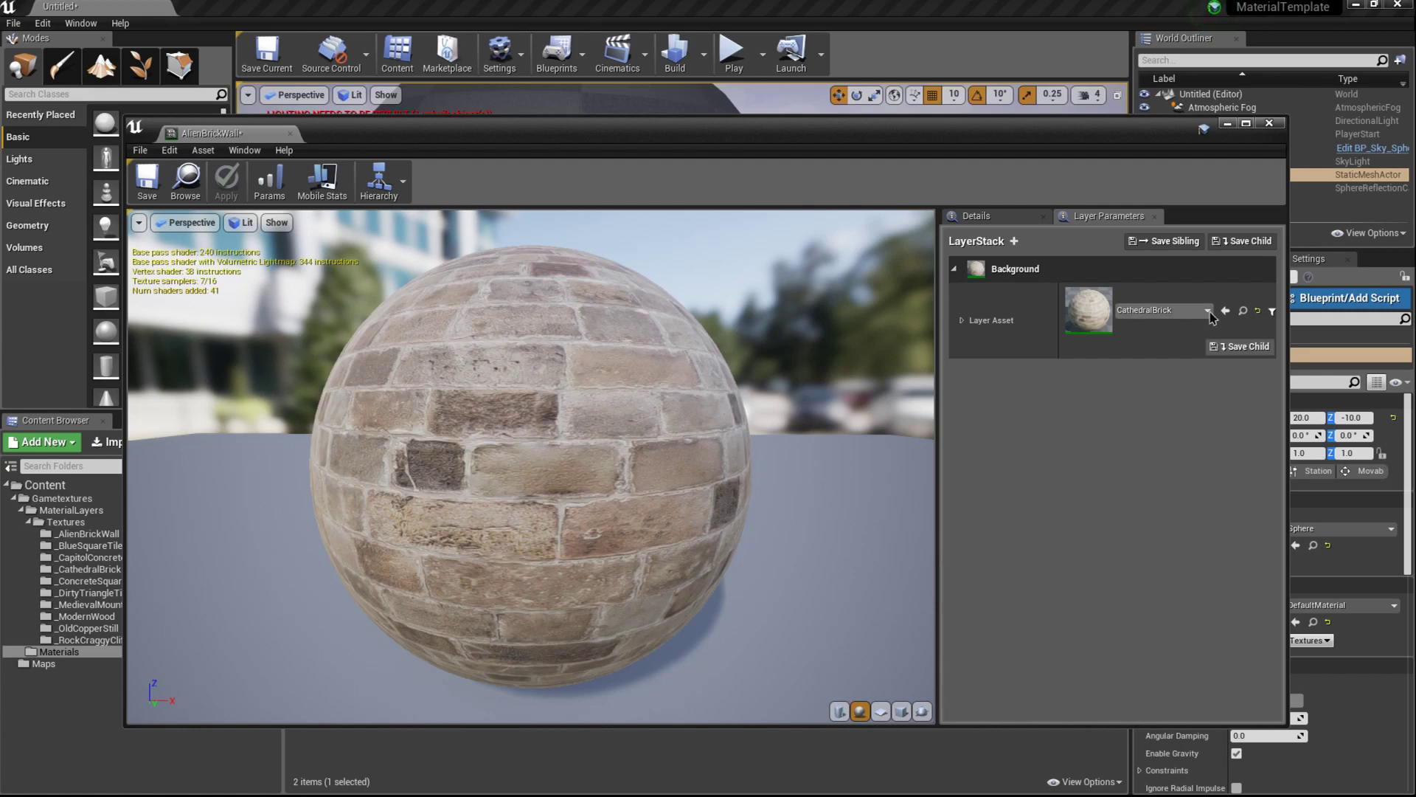
{"action": "left_click", "coordinate": [1162, 310]}
{"action": "left_click", "coordinate": [1173, 464]}
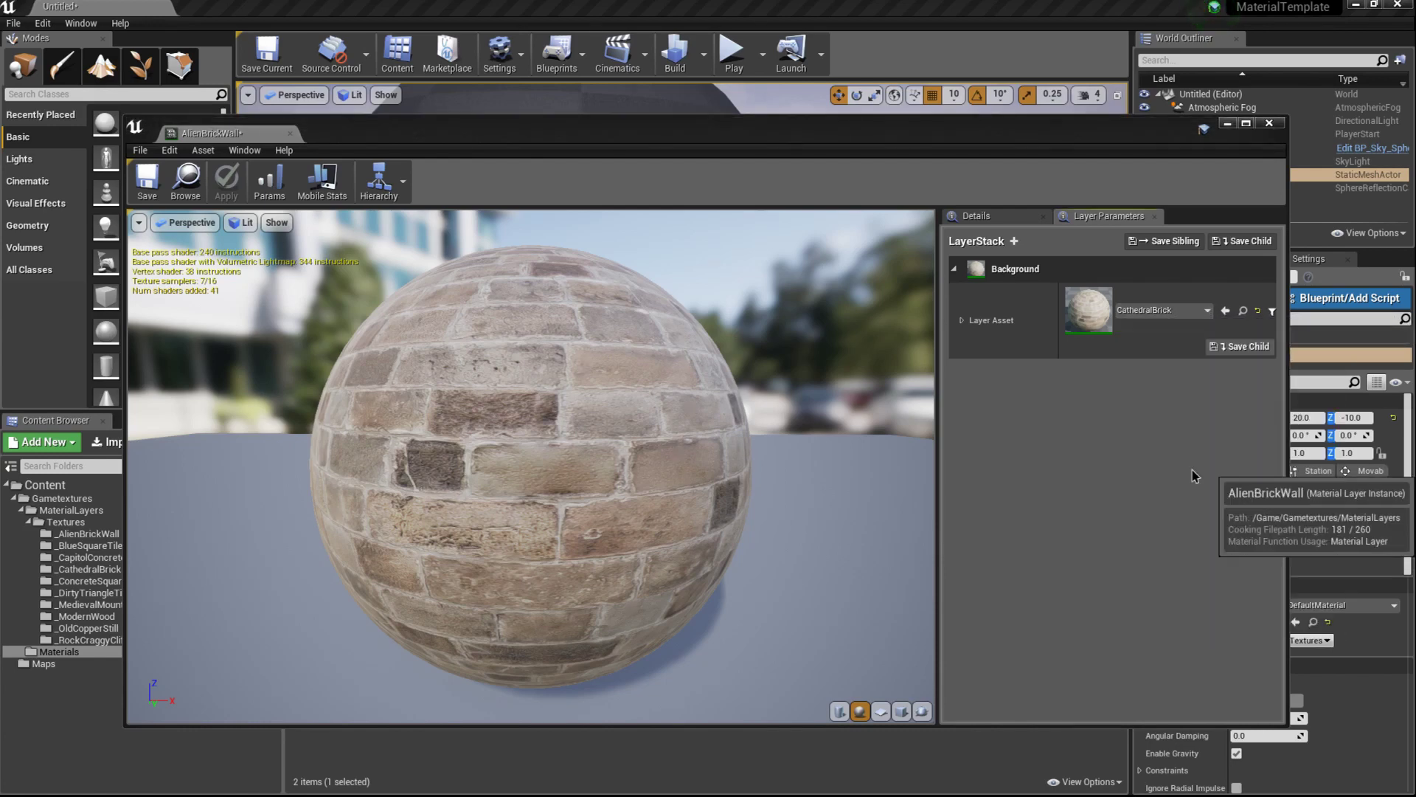
Step: Save the AlienBrickWall material instance, close its editor and apply the instance to the sphere in the level
{"action": "left_click", "coordinate": [148, 180]}
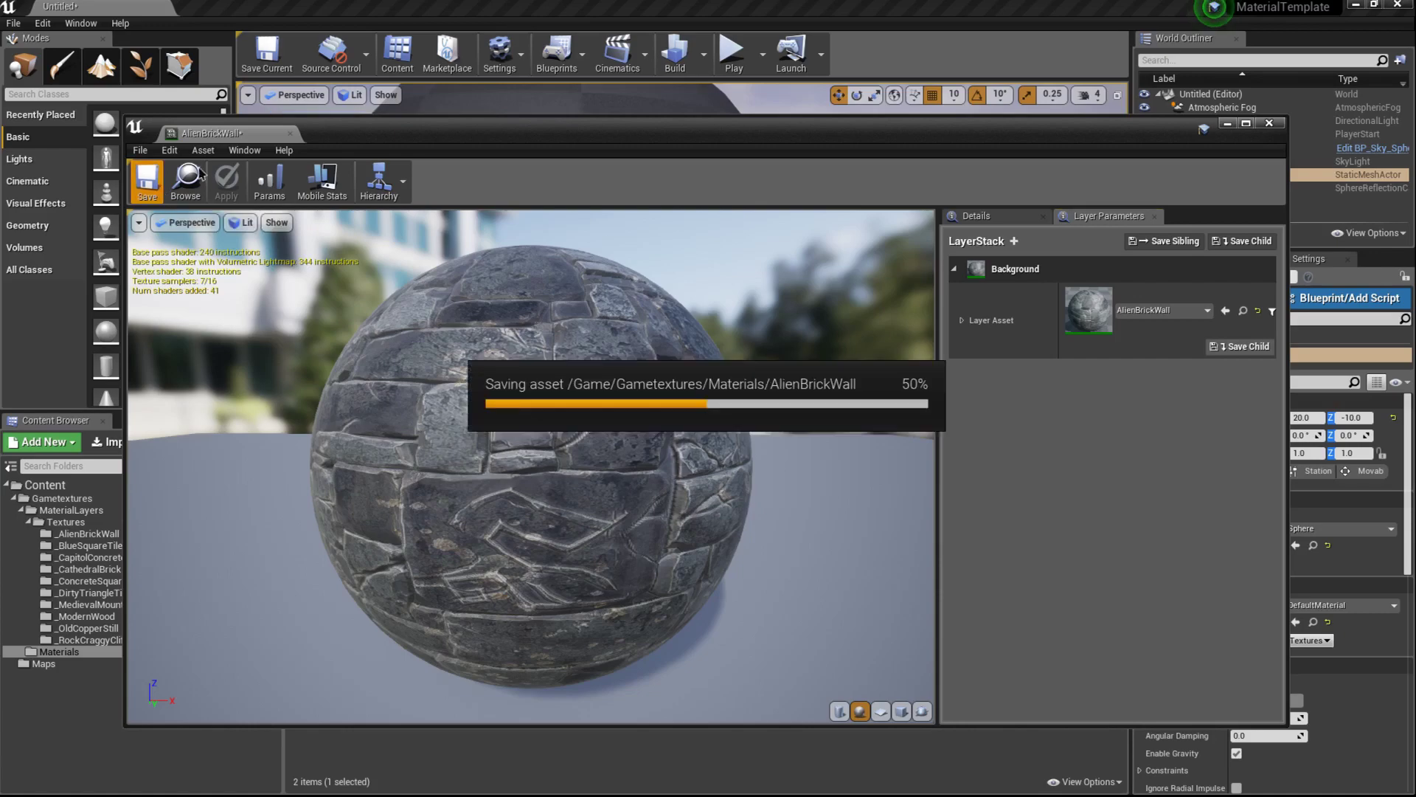
{"action": "left_click", "coordinate": [290, 135]}
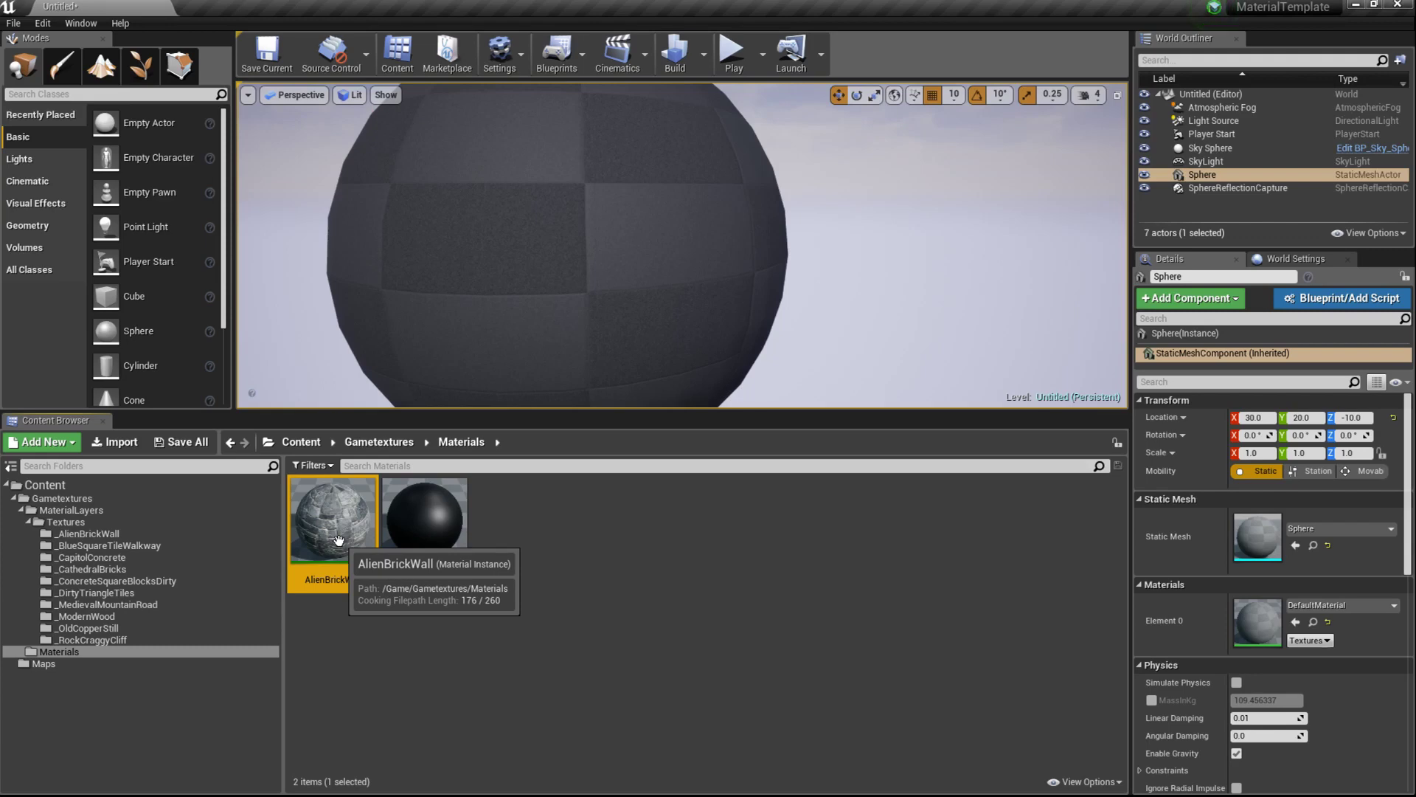
{"action": "left_click_drag", "start_coordinate": [339, 539], "coordinate": [532, 247]}
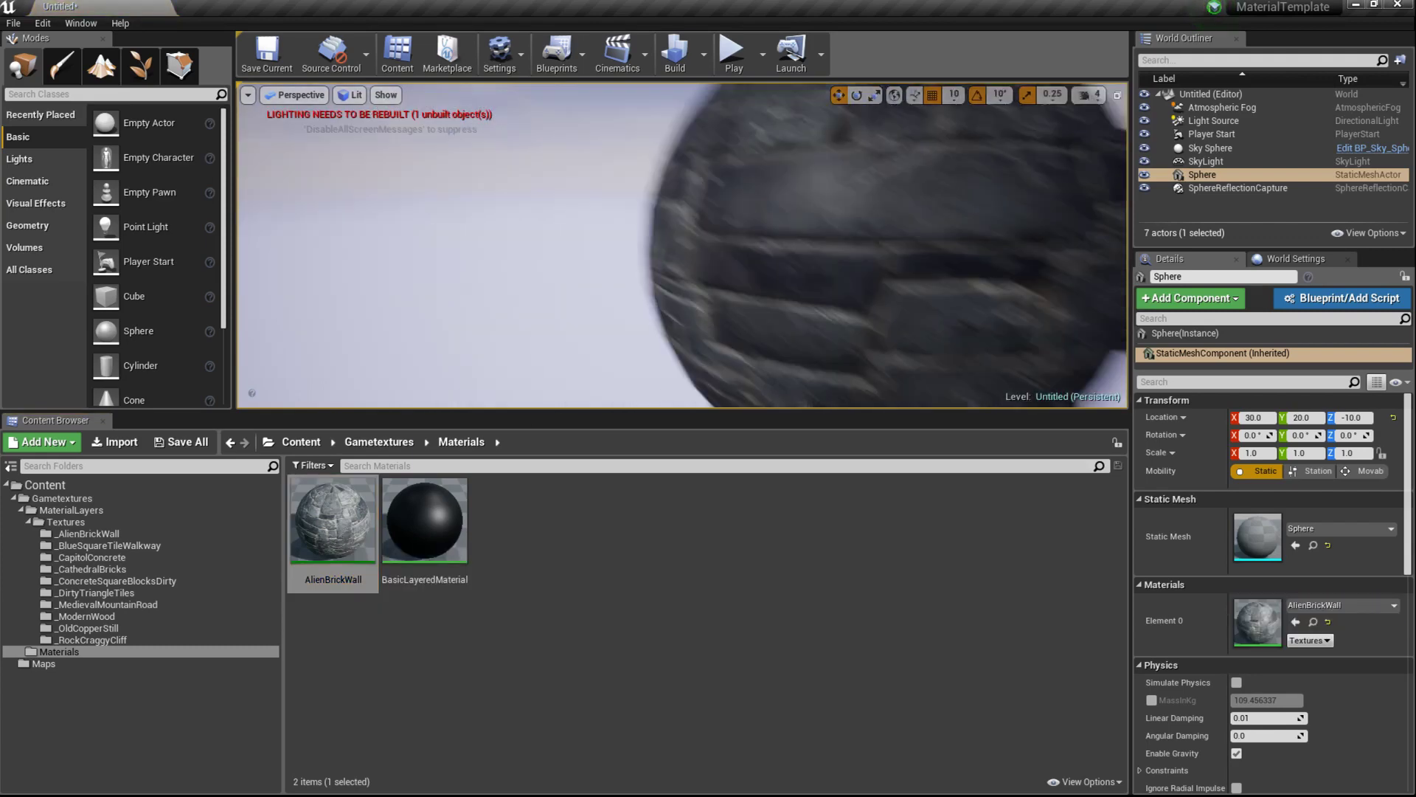
{"action": "right_click_drag", "start_coordinate": [803, 286], "coordinate": [863, 287]}
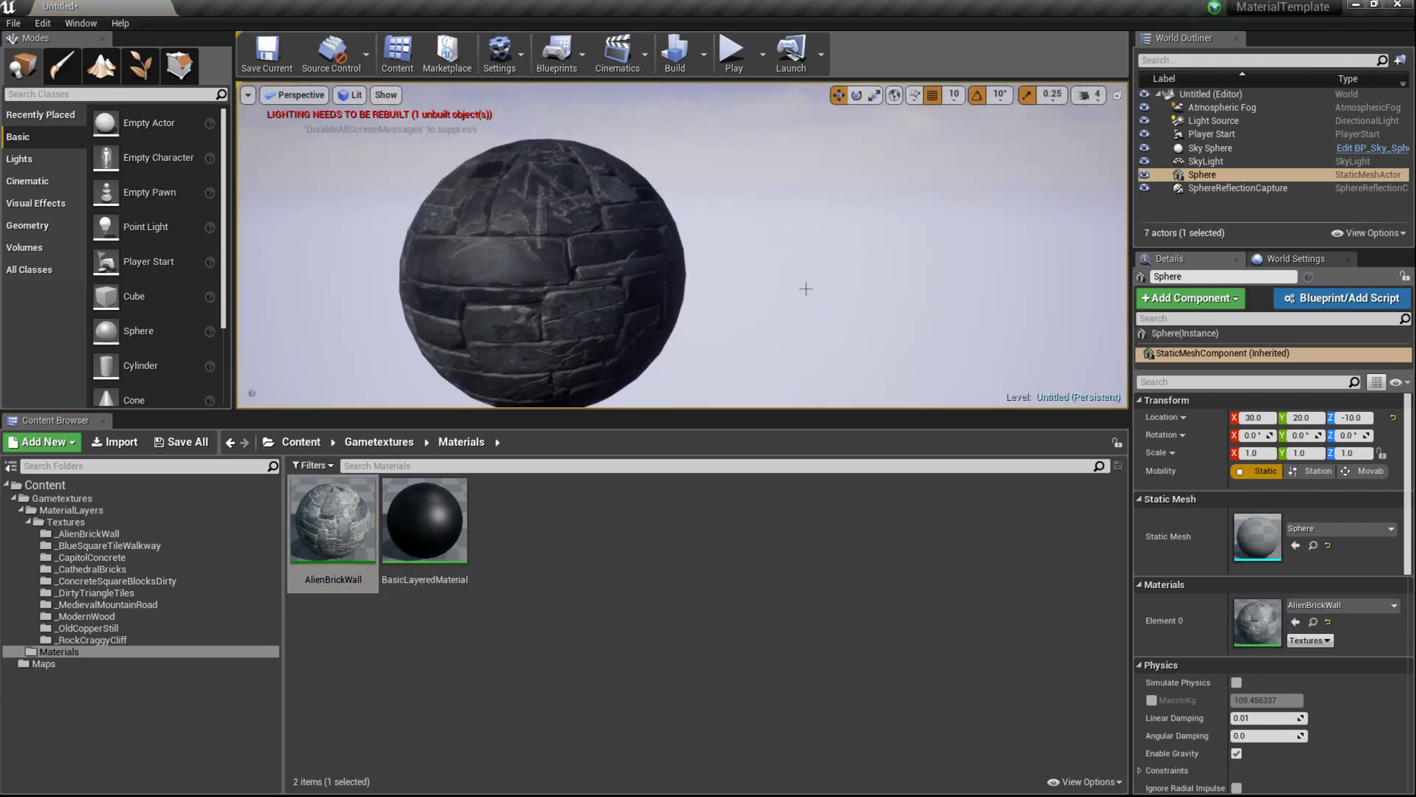